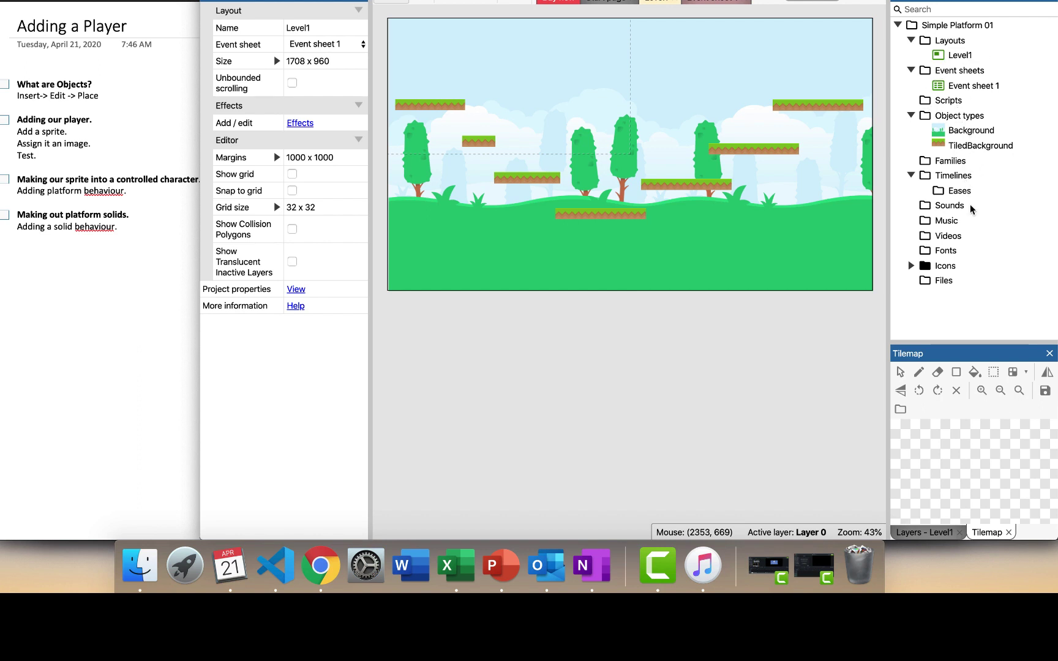
Select the Level1 layout in the Project Bar to show its properties
{"action": "left_click", "coordinate": [961, 56]}
{"action": "left_click", "coordinate": [961, 56]}
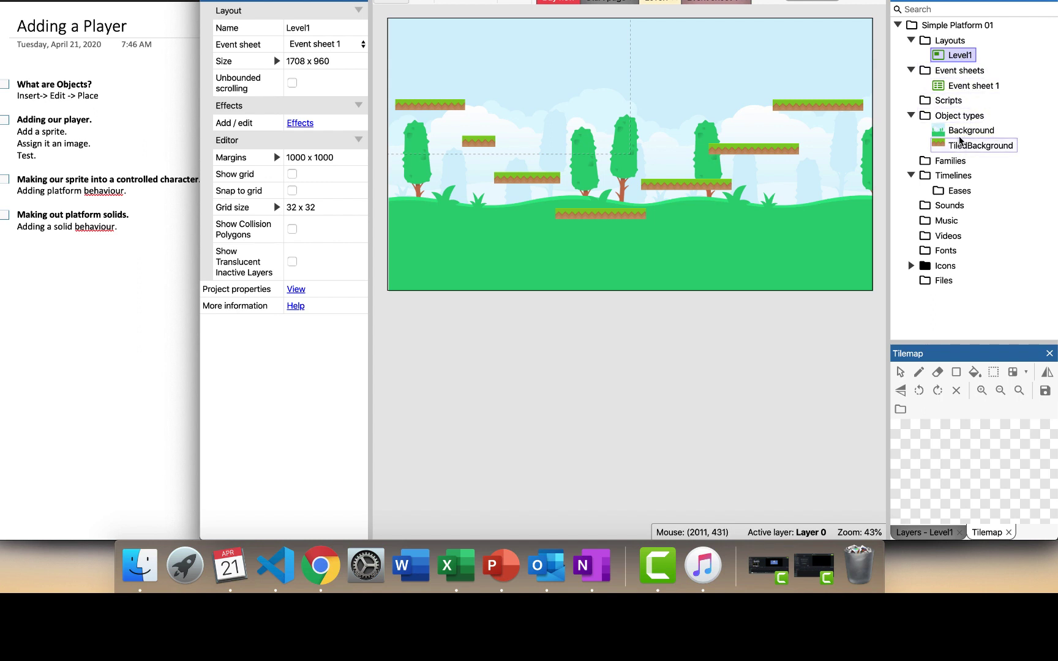
Show the Background object type's properties, then the TiledBackground object type's properties
{"action": "left_click", "coordinate": [961, 133]}
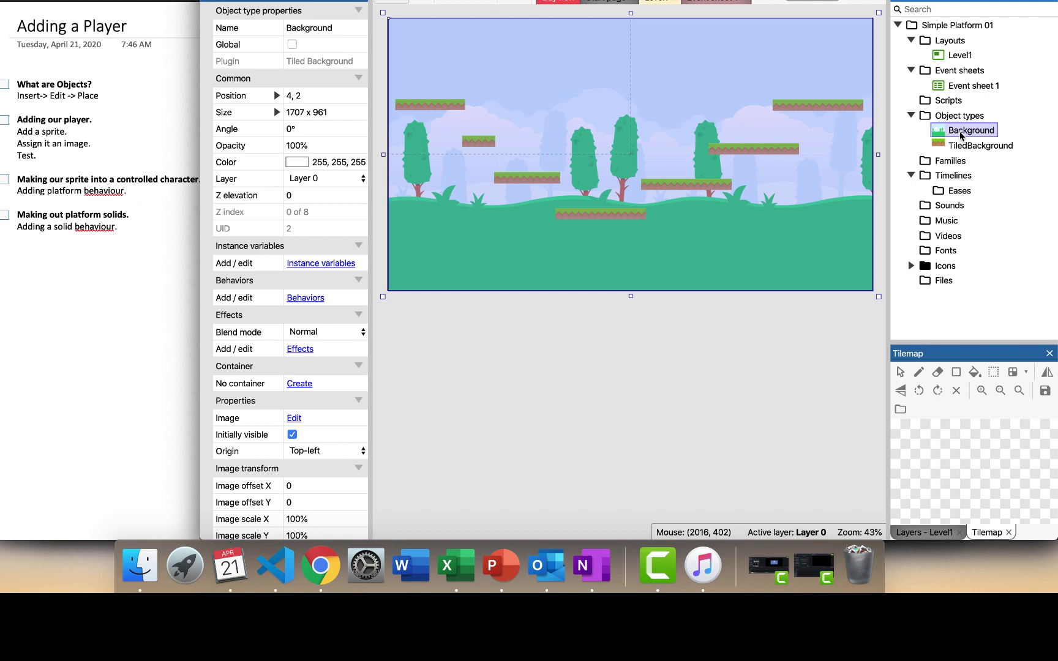
{"action": "left_click", "coordinate": [964, 145]}
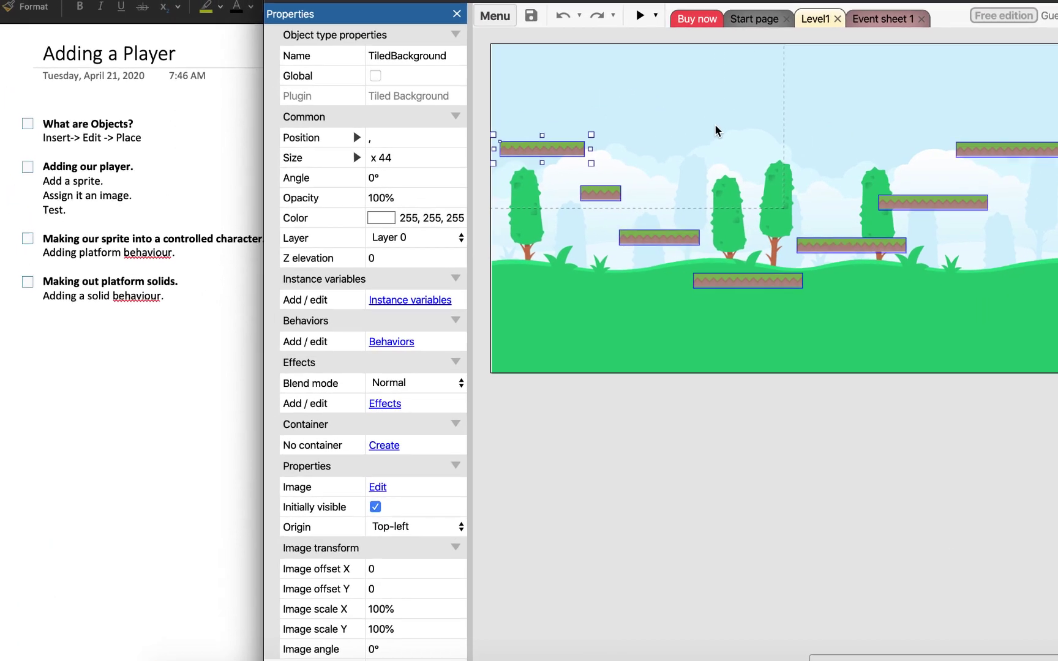
Choose Insert new object from the layout's right-click menu and browse the plugin categories
{"action": "right_click", "coordinate": [649, 111]}
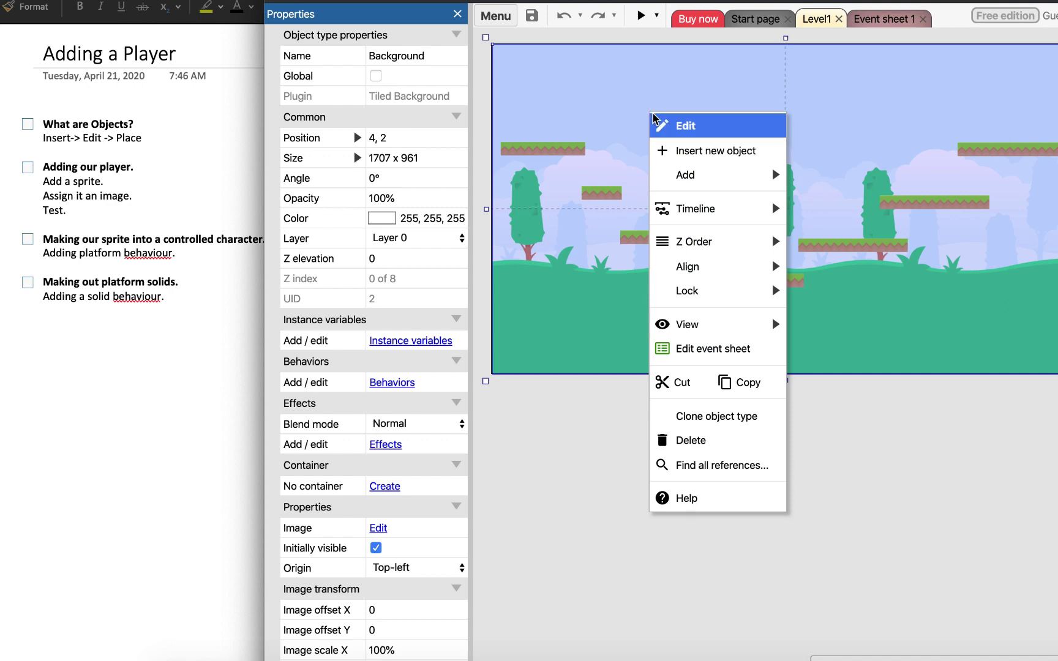
{"action": "left_click", "coordinate": [676, 150]}
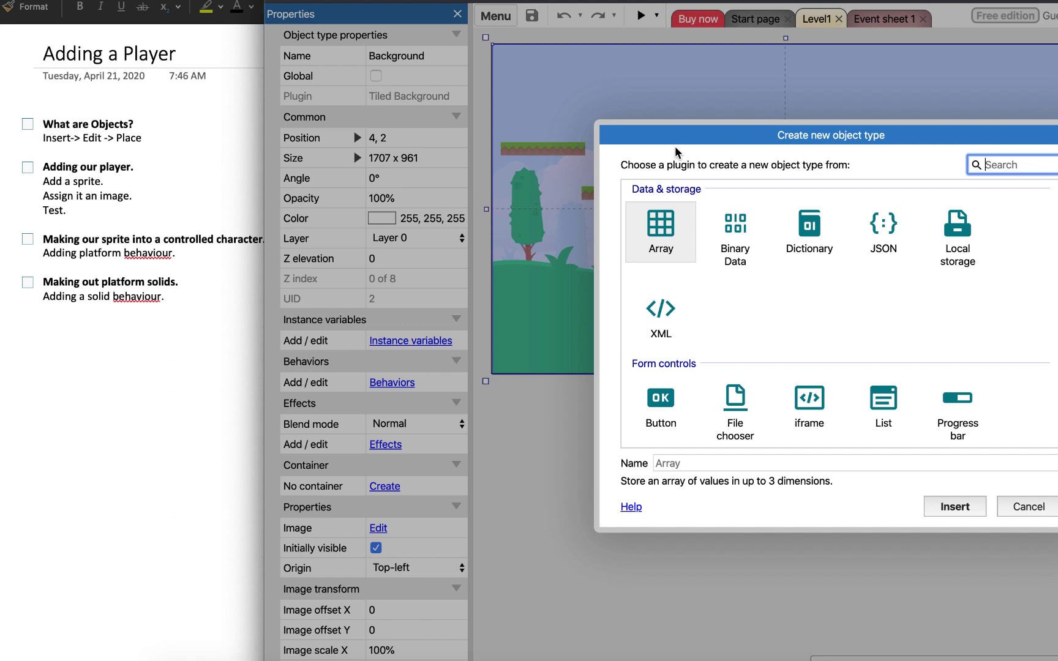
{"action": "scroll", "coordinate": [791, 324], "scroll_direction": "down", "scroll_amount": 2}
{"action": "scroll", "coordinate": [790, 325], "scroll_direction": "down", "scroll_amount": 8}
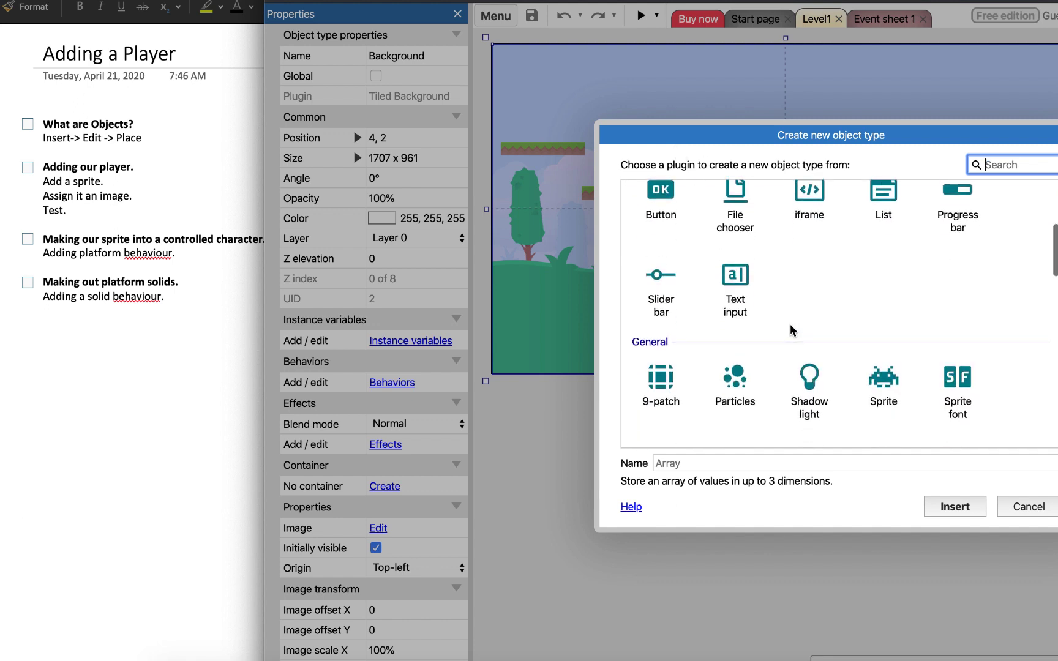
{"action": "scroll", "coordinate": [791, 330], "scroll_direction": "down", "scroll_amount": 10}
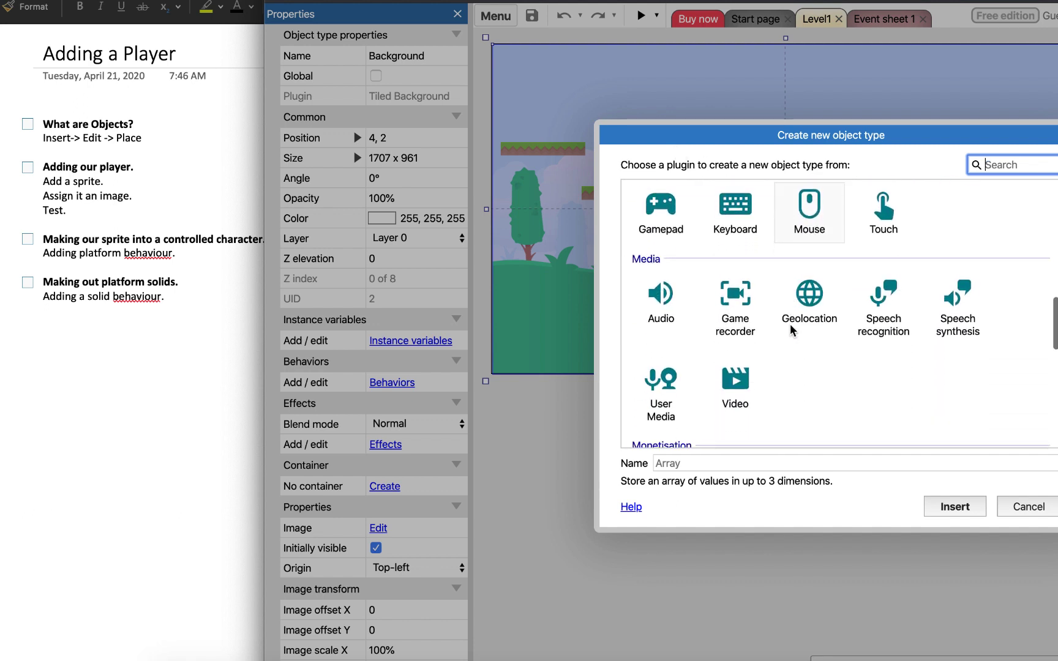
{"action": "scroll", "coordinate": [791, 329], "scroll_direction": "down", "scroll_amount": 5}
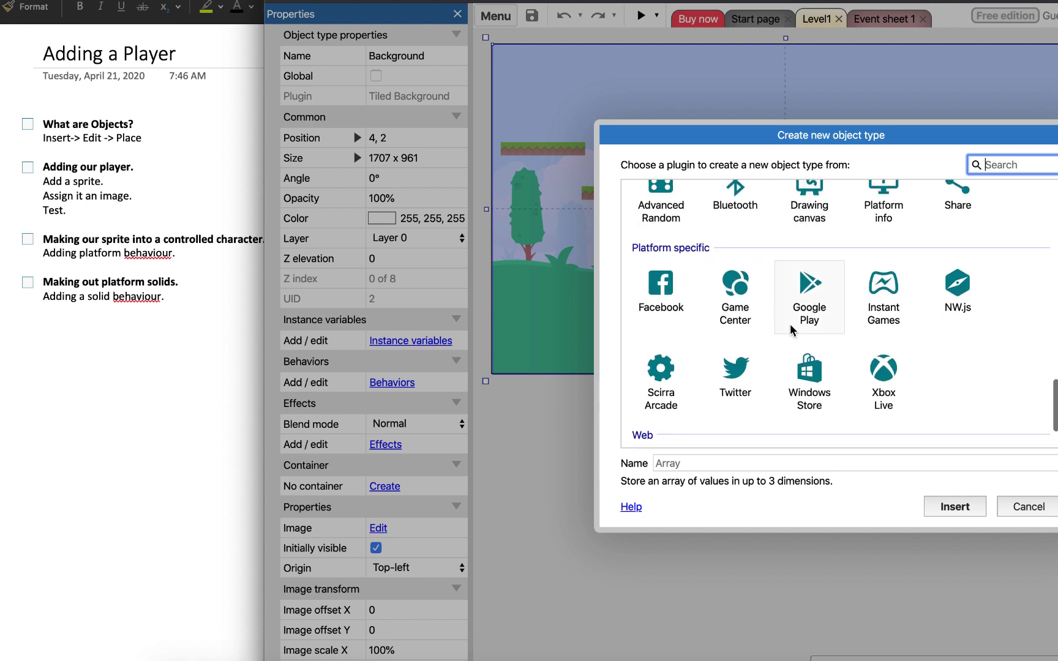
{"action": "scroll", "coordinate": [791, 331], "scroll_direction": "up", "scroll_amount": 3}
{"action": "scroll", "coordinate": [791, 331], "scroll_direction": "up", "scroll_amount": 12}
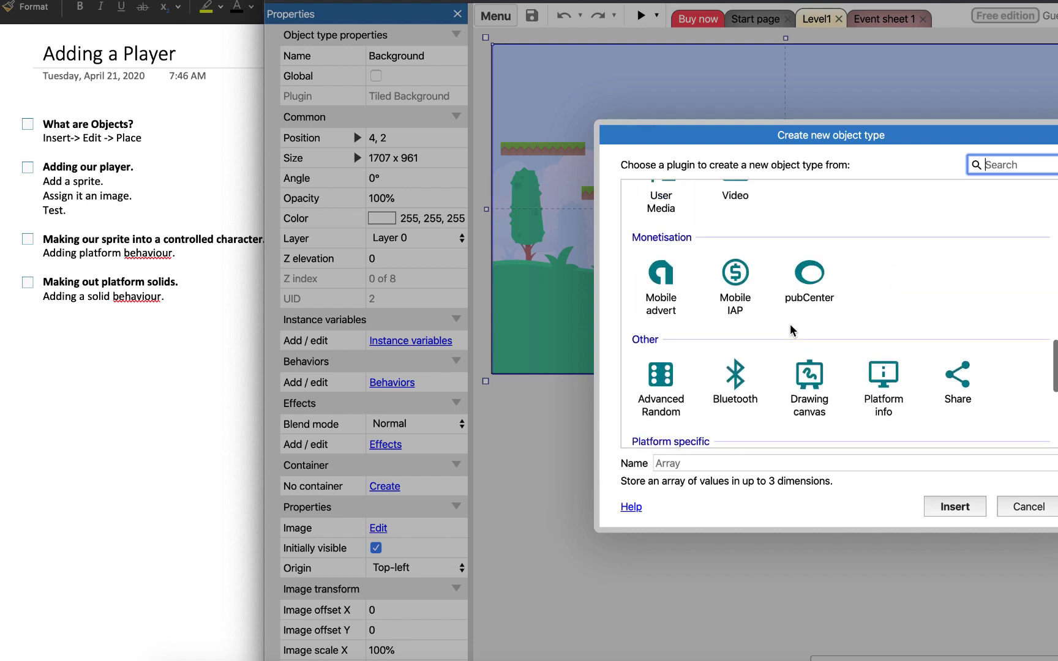
{"action": "scroll", "coordinate": [791, 329], "scroll_direction": "up", "scroll_amount": 4}
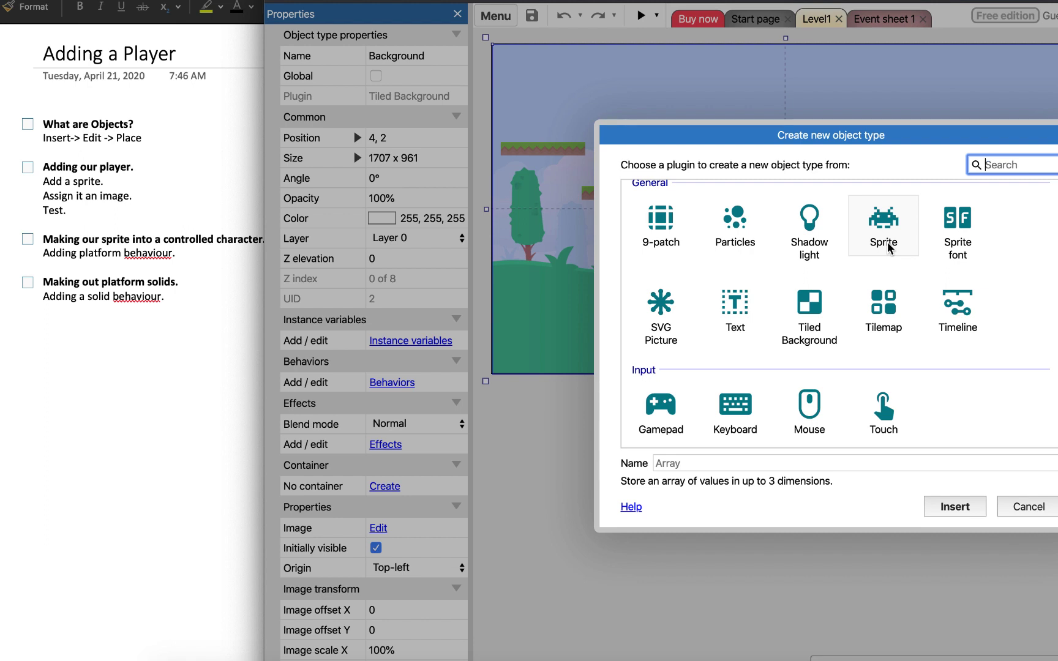
Create a new Sprite object type named 'Player'
{"action": "left_click", "coordinate": [889, 247]}
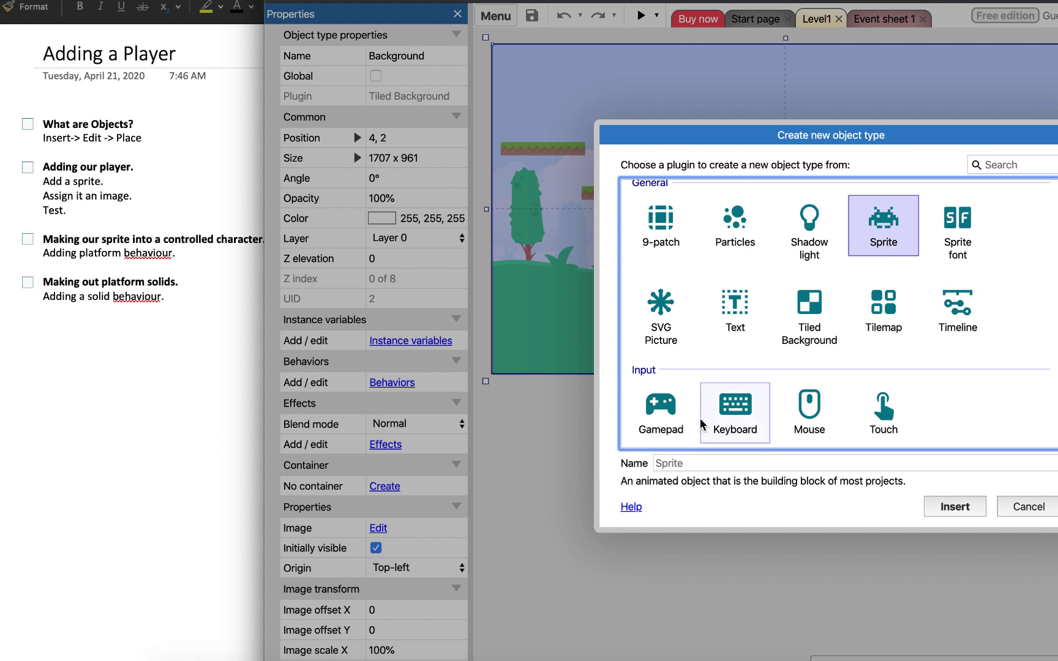
{"action": "left_click", "coordinate": [685, 467]}
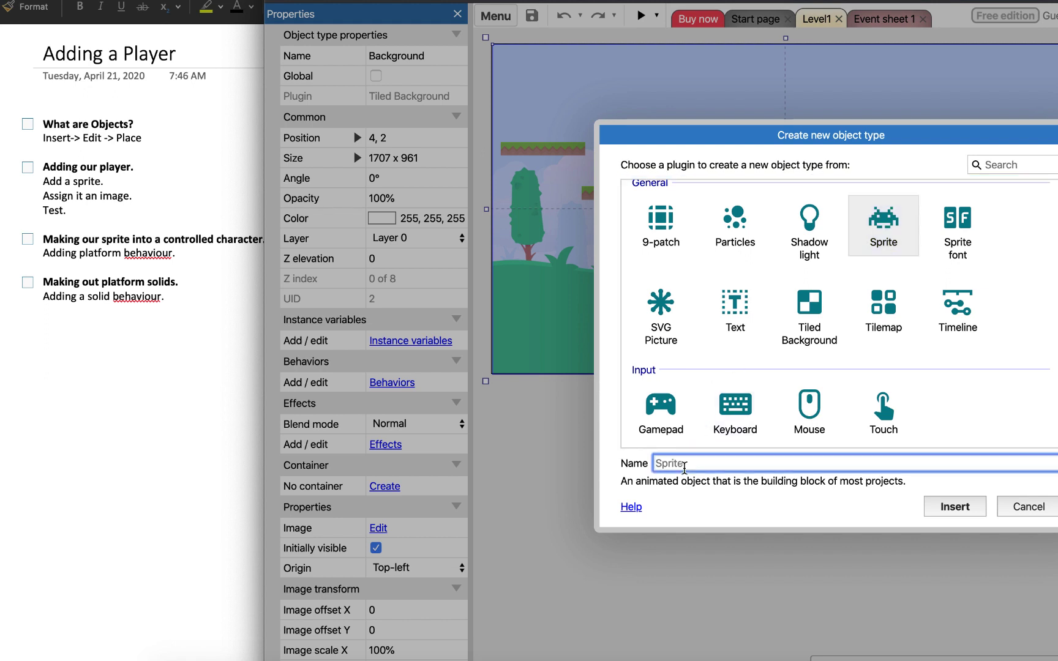
{"action": "type", "text": "Player"}
{"action": "left_click", "coordinate": [957, 508]}
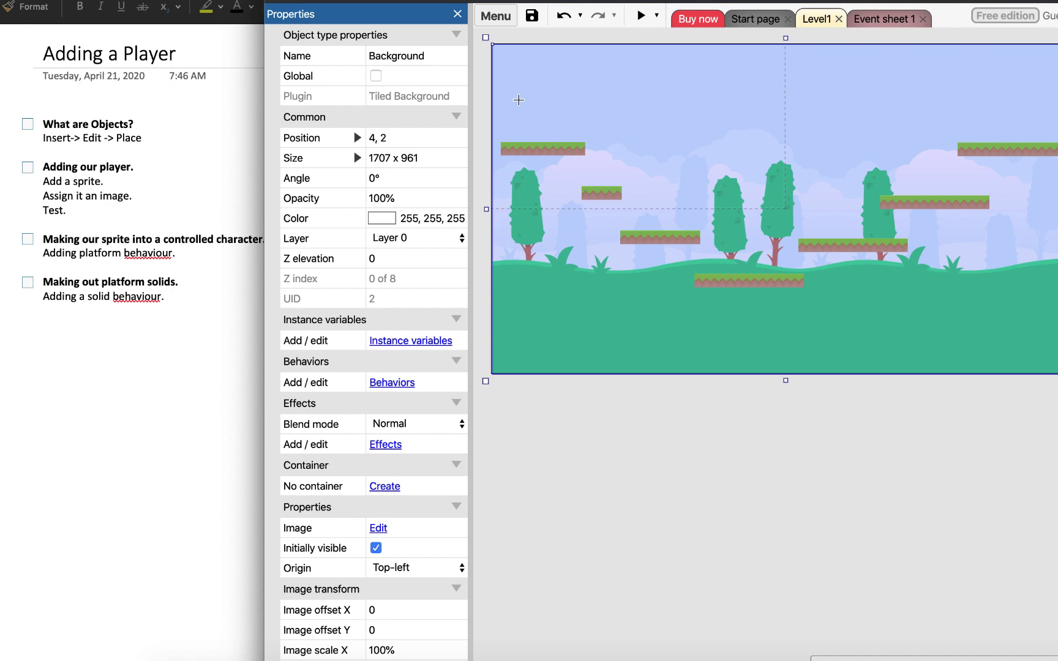
Place the Player sprite at Level1's top-left and draw an orange smiley face as its image
{"action": "left_click", "coordinate": [518, 100]}
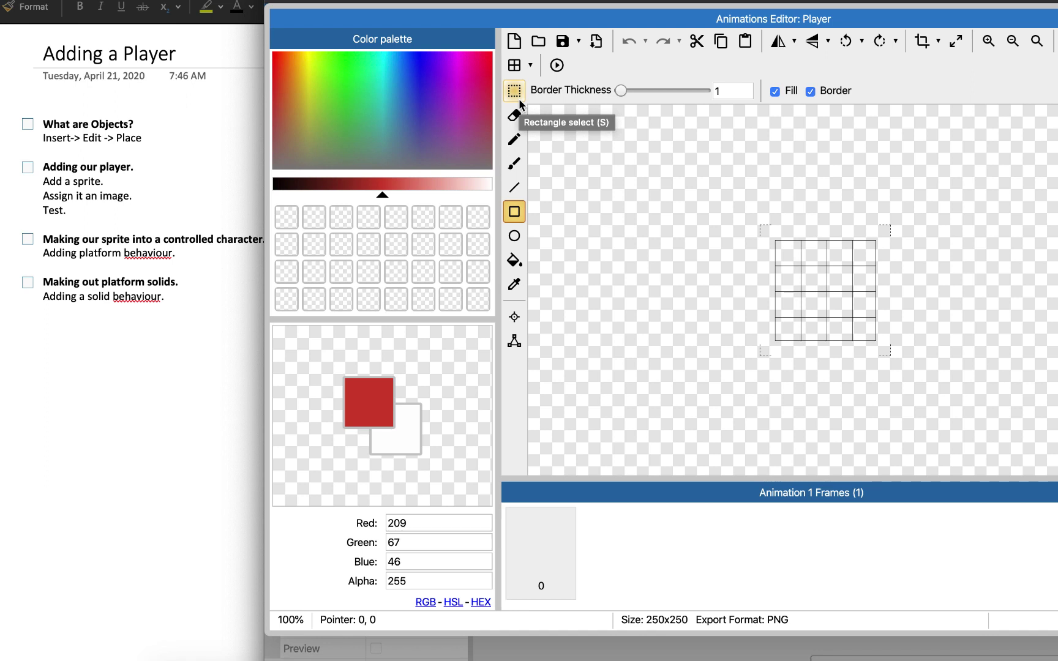
{"action": "left_click", "coordinate": [516, 144]}
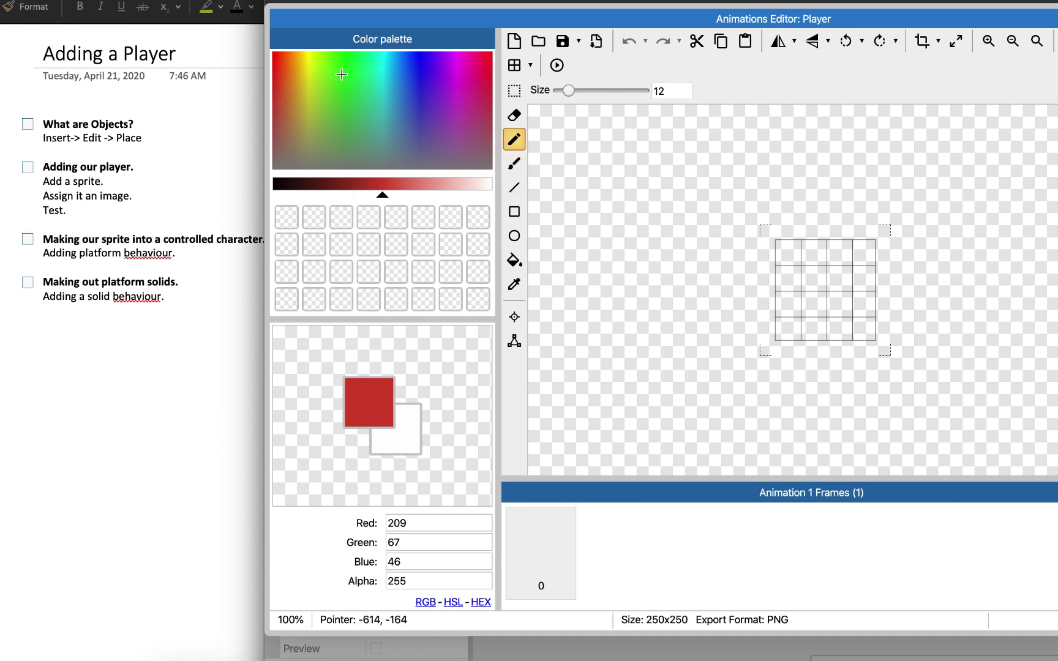
{"action": "left_click", "coordinate": [290, 74]}
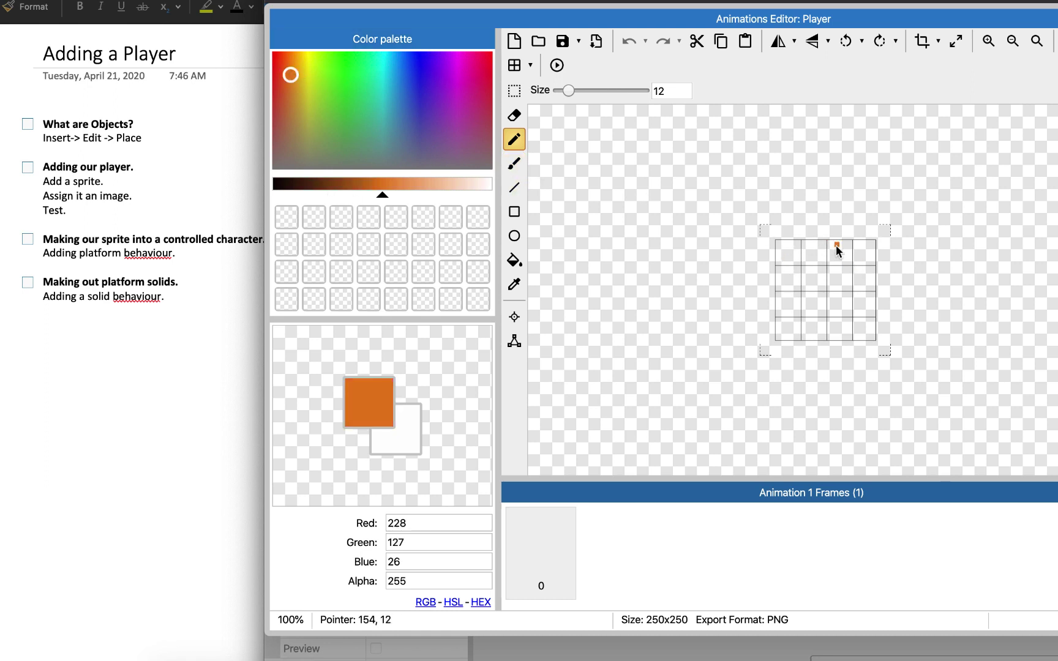
{"action": "mouse_move", "coordinate": [831, 248]}
{"action": "left_mouse_down"}
{"action": "mouse_move", "coordinate": [794, 266]}
{"action": "mouse_move", "coordinate": [792, 309]}
{"action": "mouse_move", "coordinate": [839, 328]}
{"action": "mouse_move", "coordinate": [859, 312]}
{"action": "mouse_move", "coordinate": [864, 278]}
{"action": "mouse_move", "coordinate": [826, 251]}
{"action": "left_mouse_up"}
{"action": "left_click", "coordinate": [843, 274]}
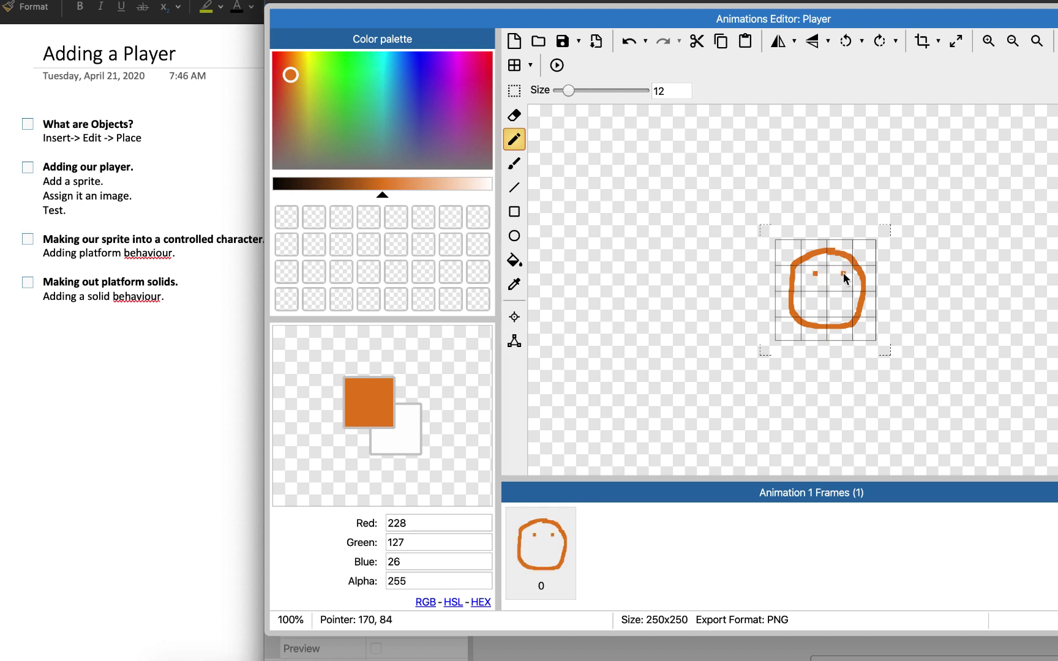
{"action": "left_click", "coordinate": [810, 289]}
{"action": "mouse_move", "coordinate": [810, 290]}
{"action": "left_mouse_down"}
{"action": "mouse_move", "coordinate": [830, 310]}
{"action": "mouse_move", "coordinate": [848, 293]}
{"action": "left_mouse_up"}
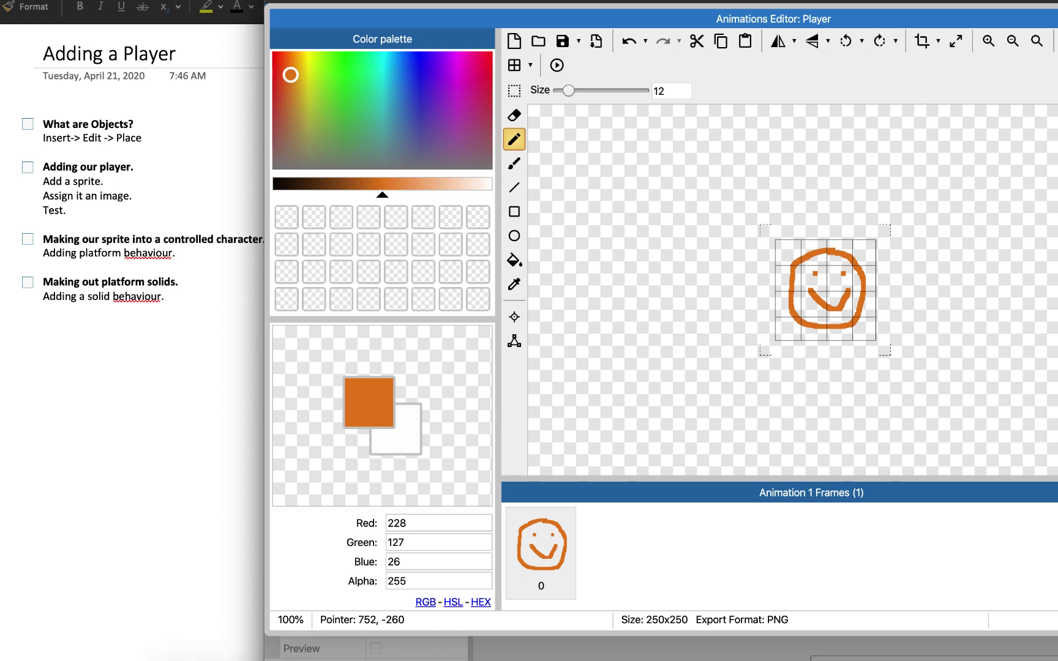
{"action": "key", "text": "Escape"}
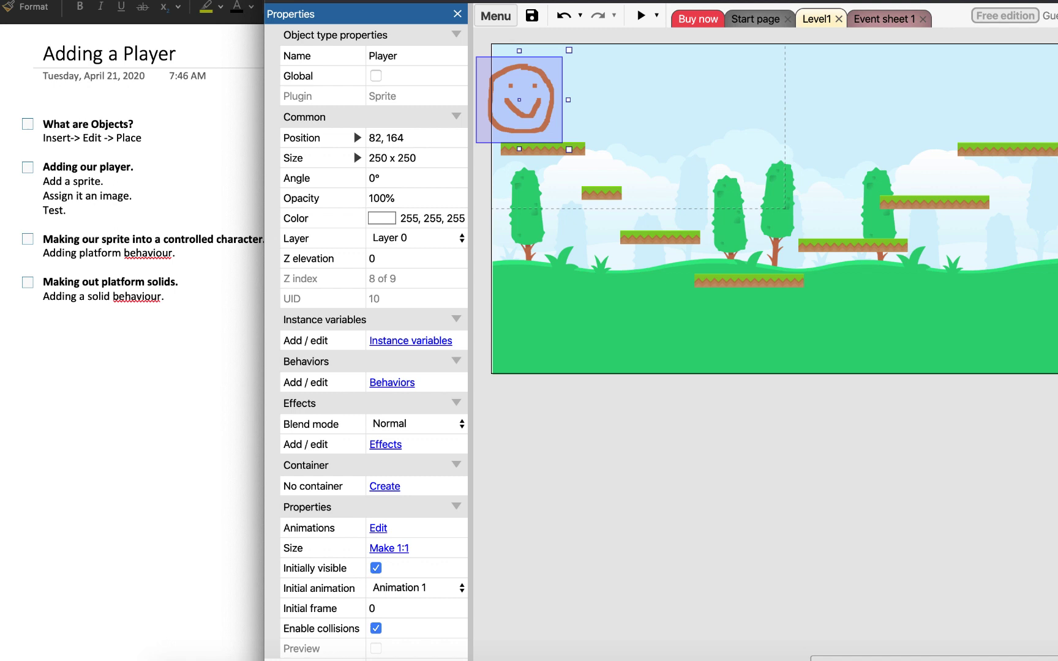
Replace the Player's image with alienBlue_stand.png from the Characters folder
{"action": "right_click", "coordinate": [527, 93]}
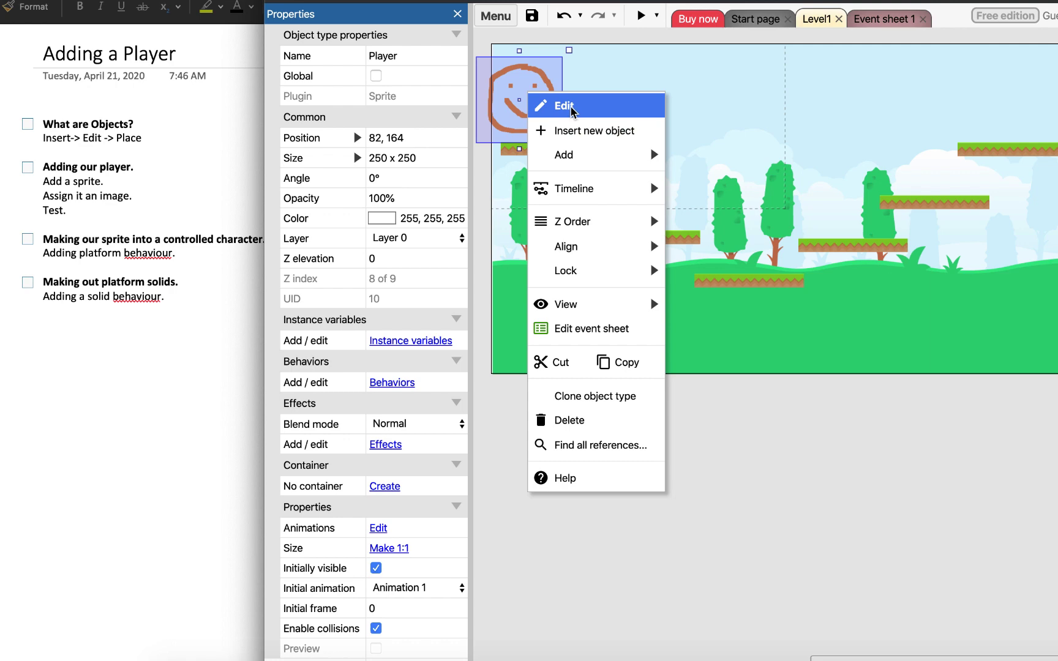
{"action": "left_click", "coordinate": [571, 110]}
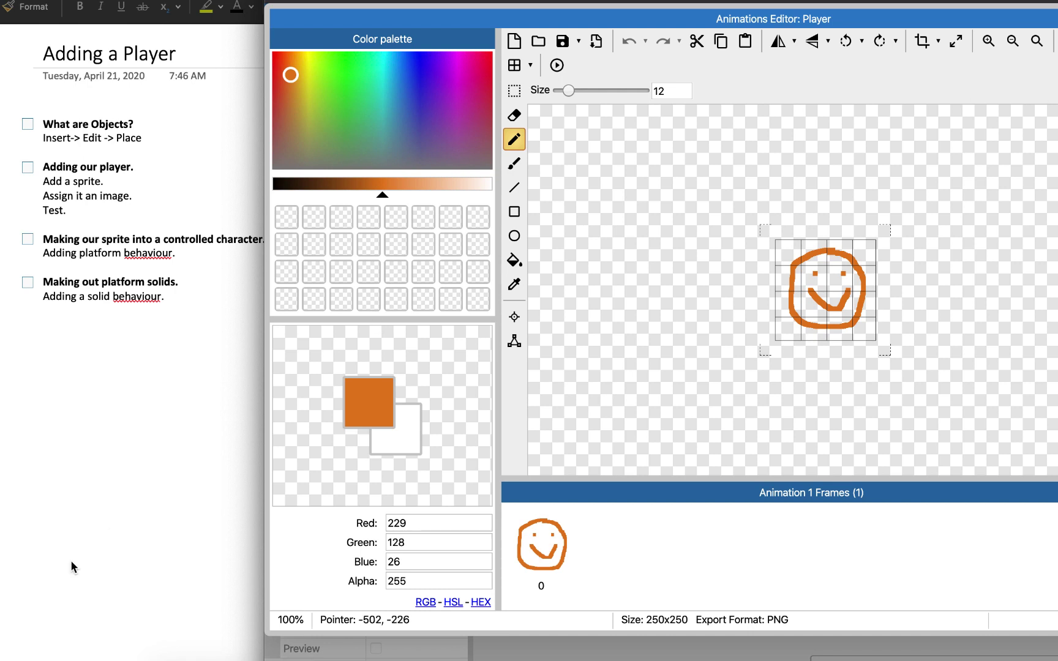
{"action": "left_click", "coordinate": [191, 659]}
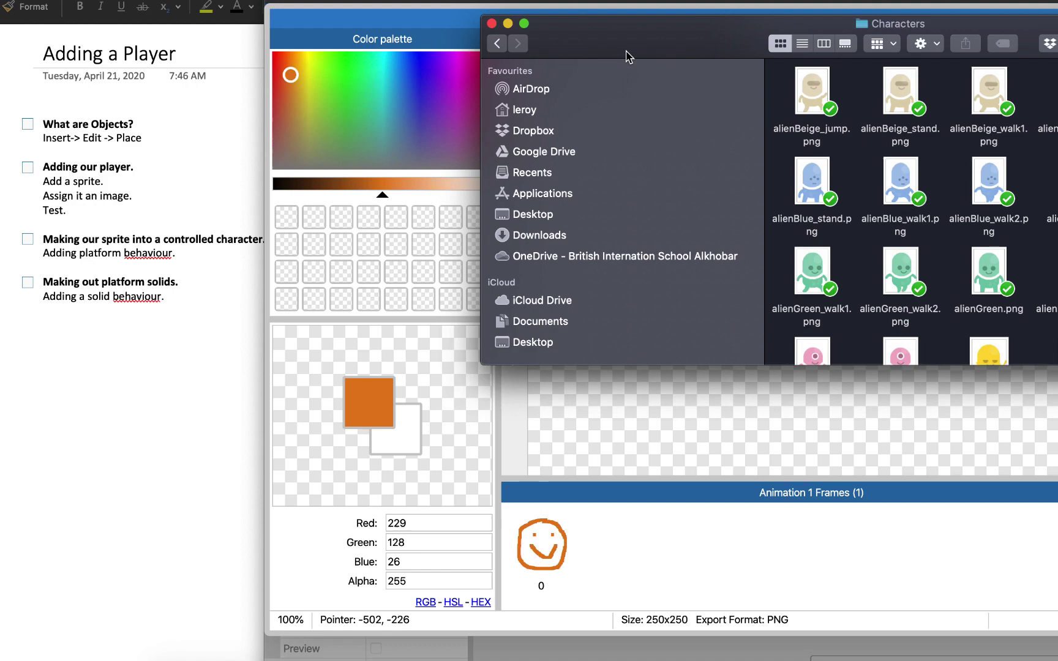
{"action": "left_click_drag", "start_coordinate": [625, 53], "coordinate": [66, 232]}
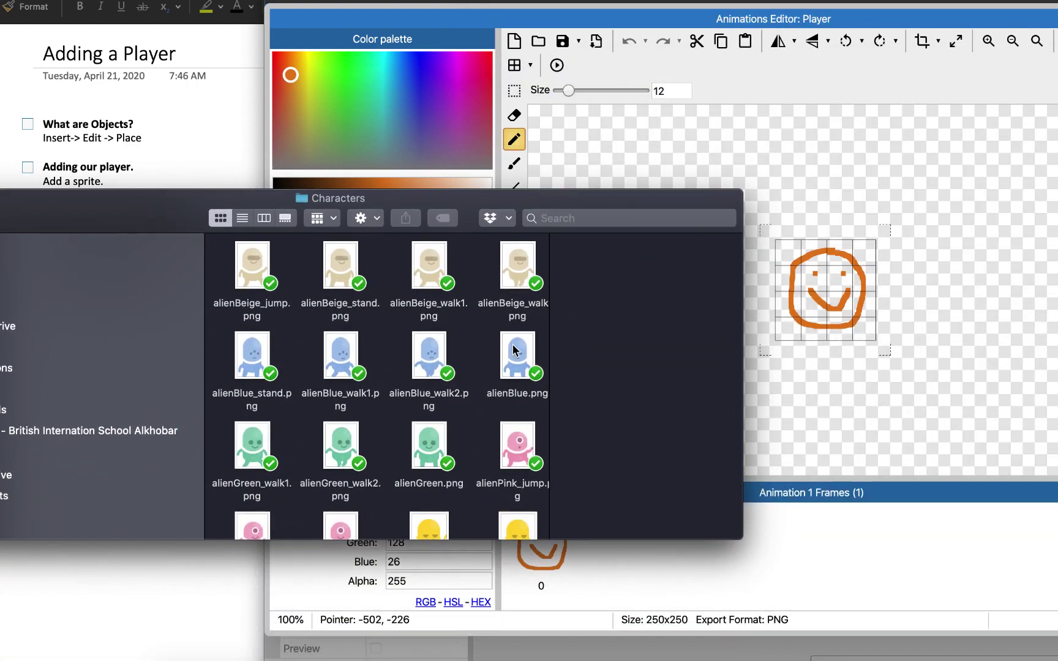
{"action": "left_click", "coordinate": [255, 356]}
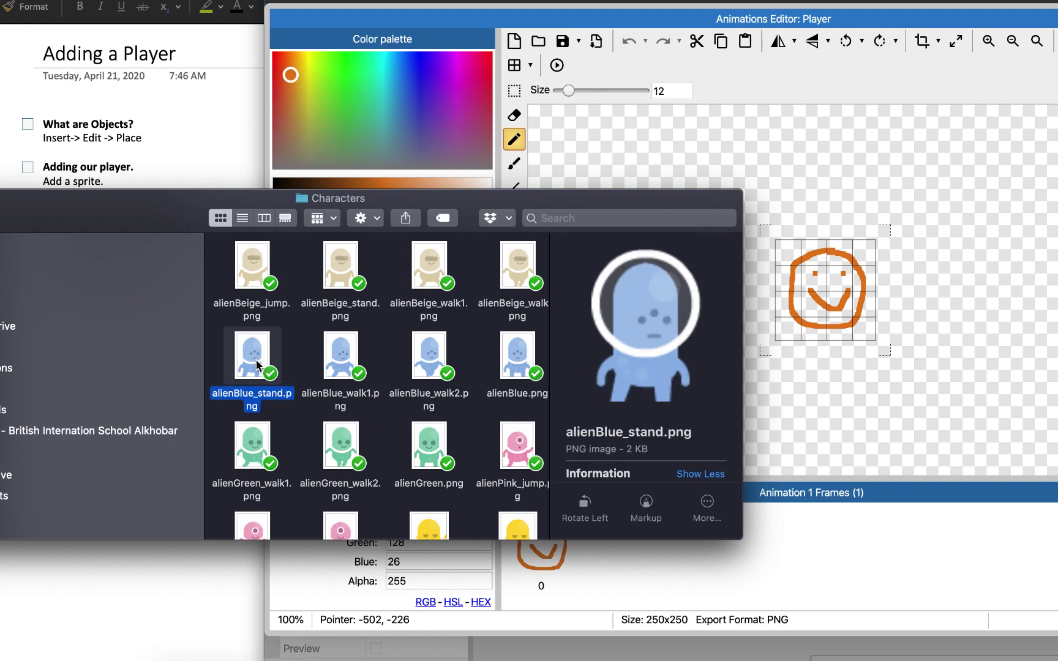
{"action": "mouse_move", "coordinate": [253, 359]}
{"action": "left_mouse_down"}
{"action": "mouse_move", "coordinate": [526, 298]}
{"action": "mouse_move", "coordinate": [838, 293]}
{"action": "left_mouse_up"}
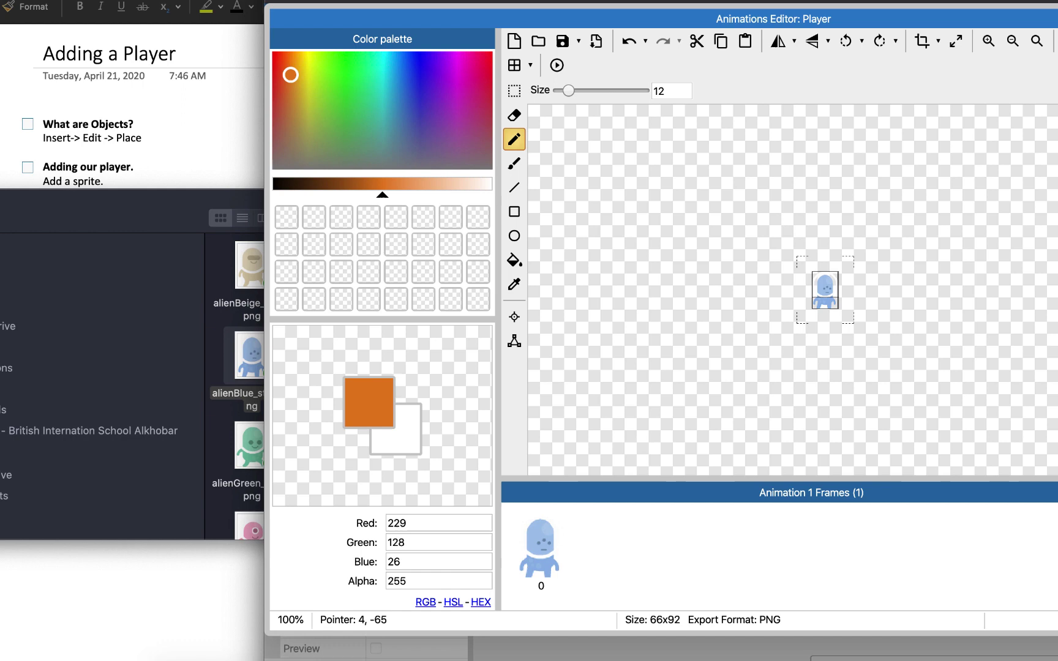
{"action": "key", "text": "Escape"}
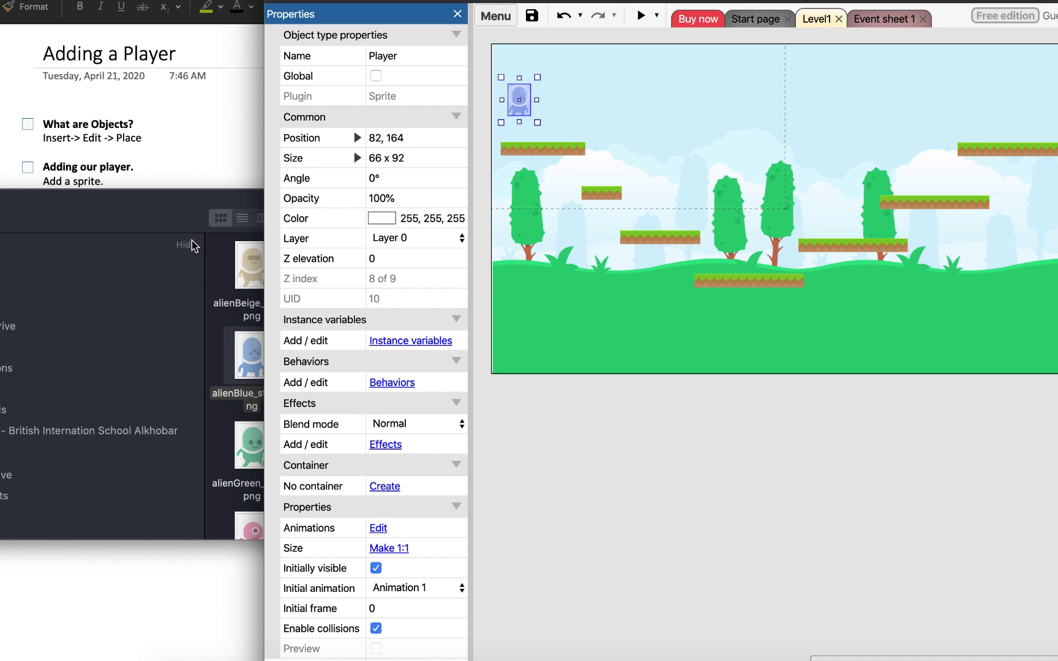
Tick off the 'What are Objects?' to-do in the OneNote notes, then return to Construct 3
{"action": "left_click", "coordinate": [193, 176]}
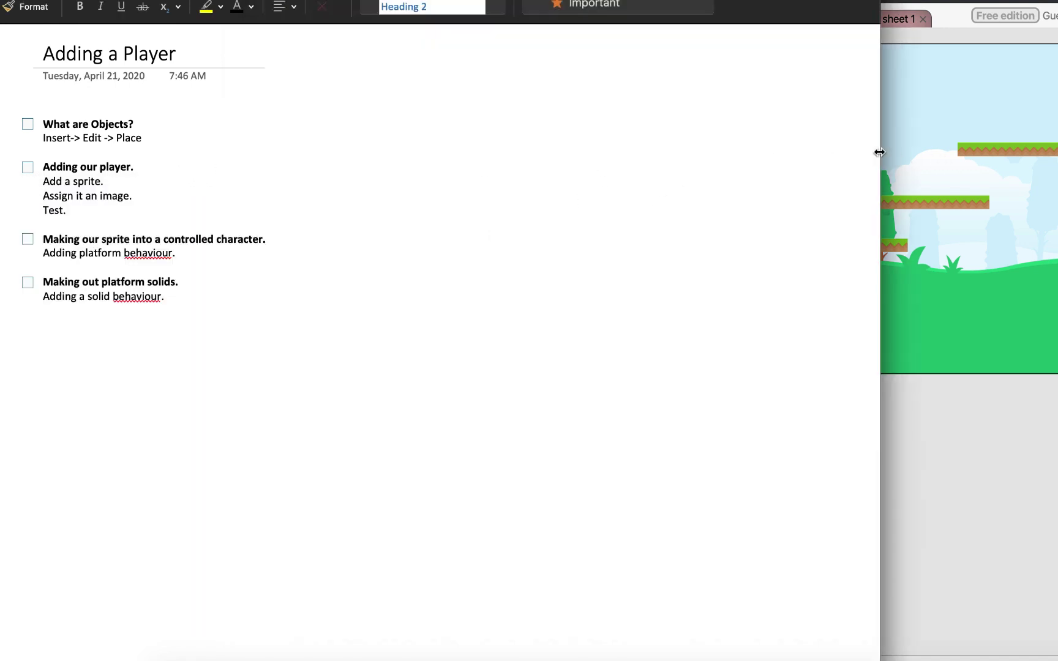
{"action": "left_click_drag", "start_coordinate": [880, 156], "coordinate": [409, 147]}
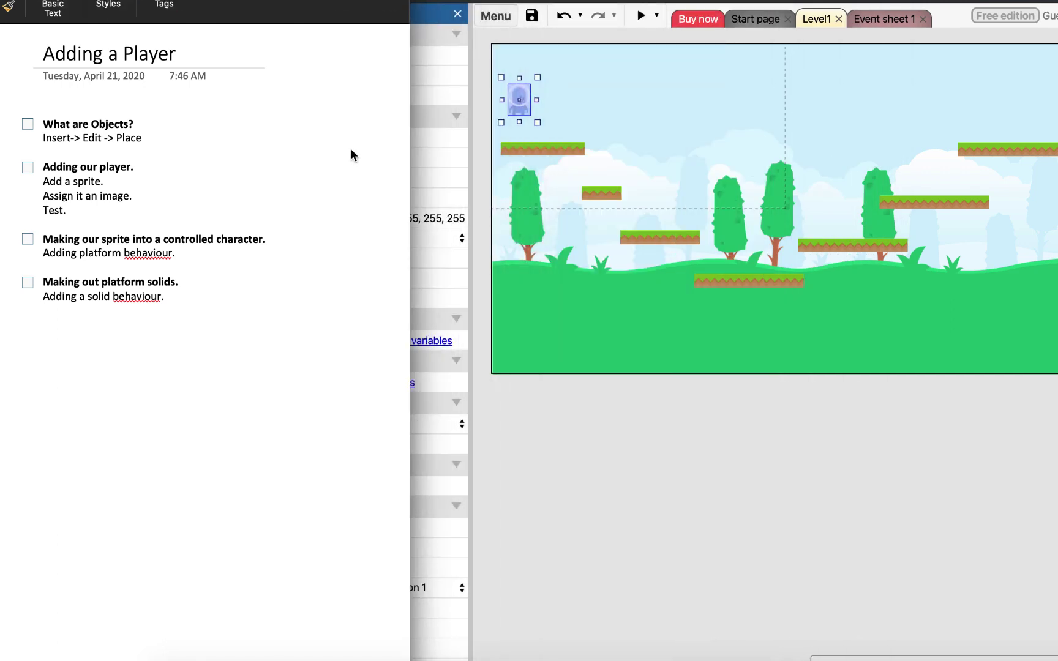
{"action": "left_click", "coordinate": [27, 124]}
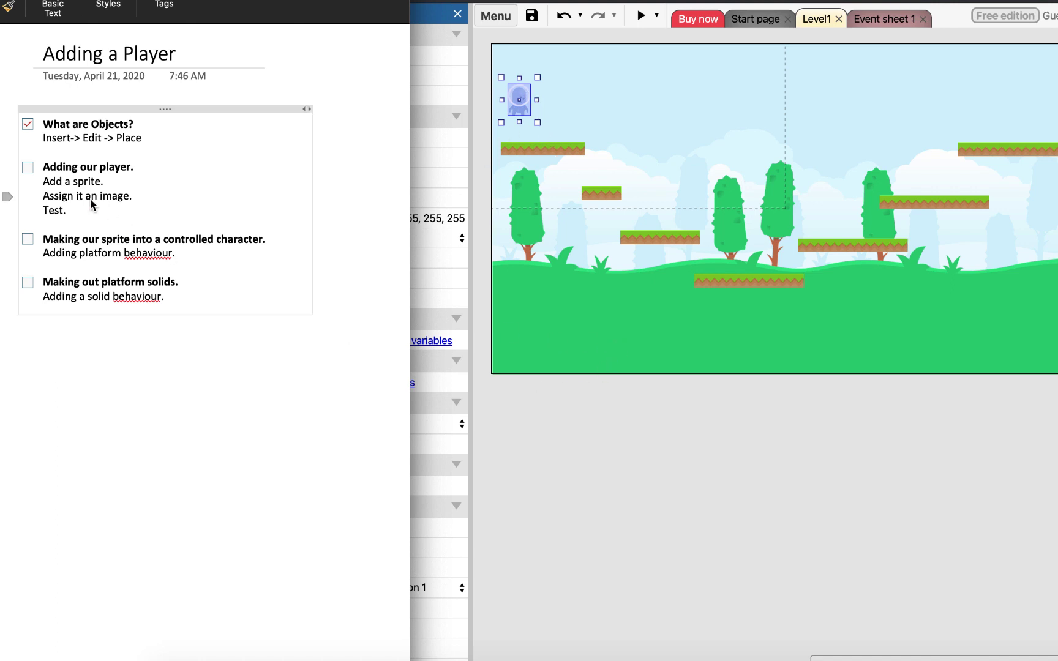
{"action": "left_click", "coordinate": [774, 493]}
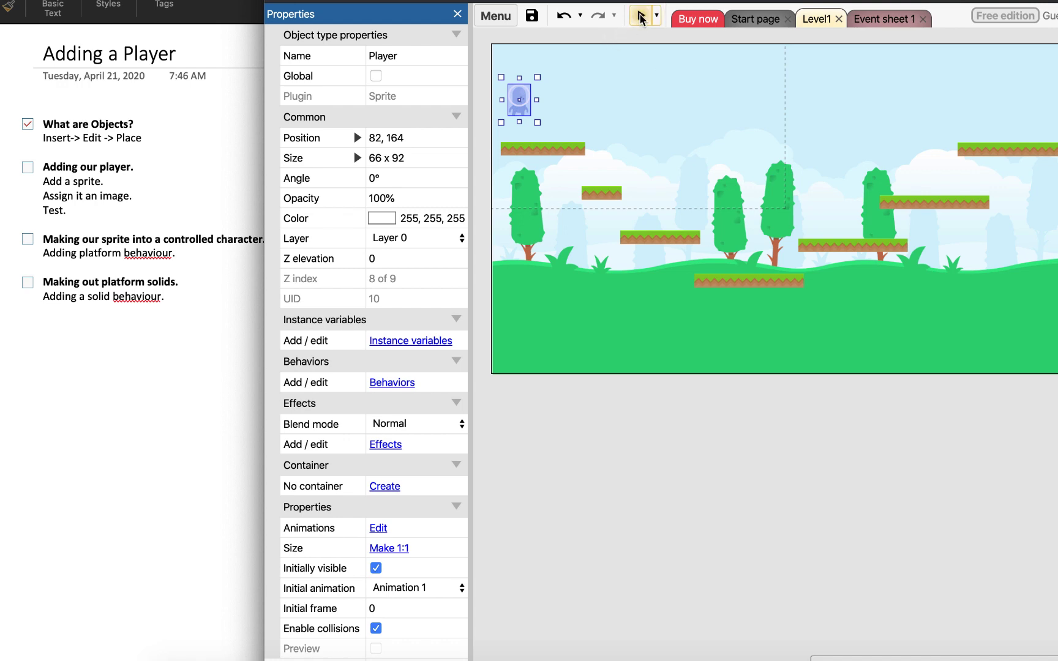
Preview Level1 to see the blue alien Player, then close the preview
{"action": "left_click", "coordinate": [641, 17]}
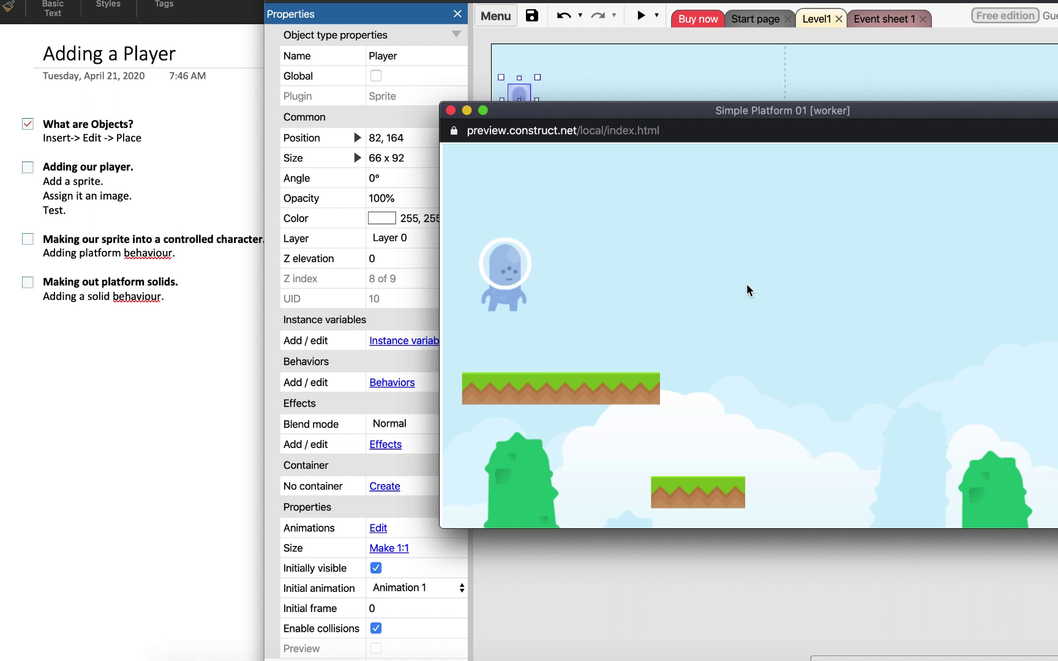
{"action": "left_click", "coordinate": [451, 110]}
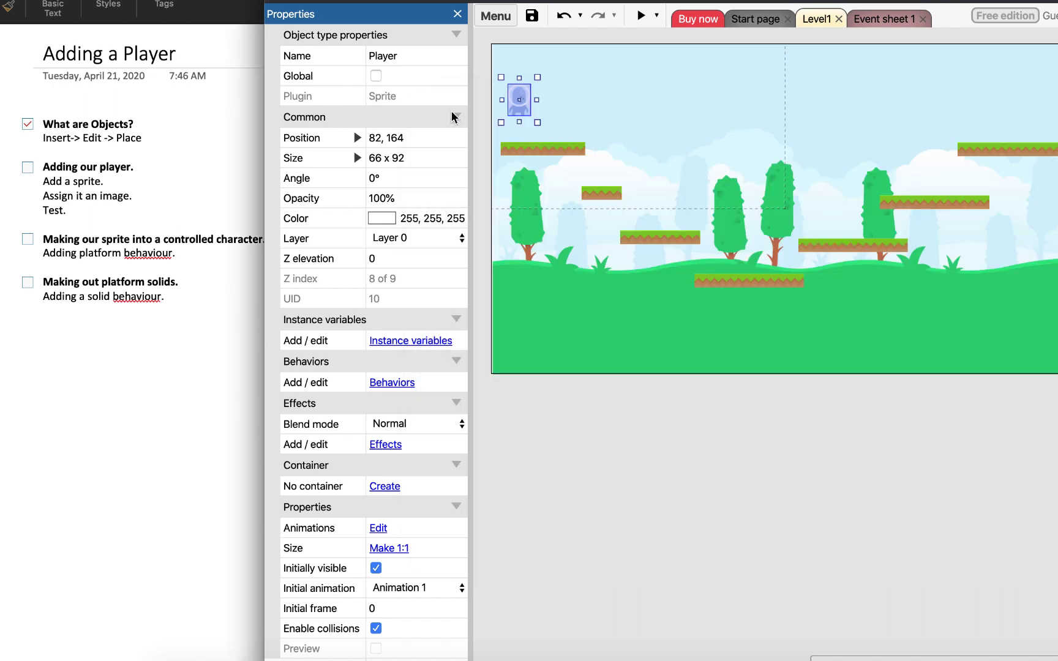
Tick 'Adding our player.' in the OneNote notes and go back to Construct 3
{"action": "left_click", "coordinate": [28, 168]}
{"action": "left_click", "coordinate": [28, 168]}
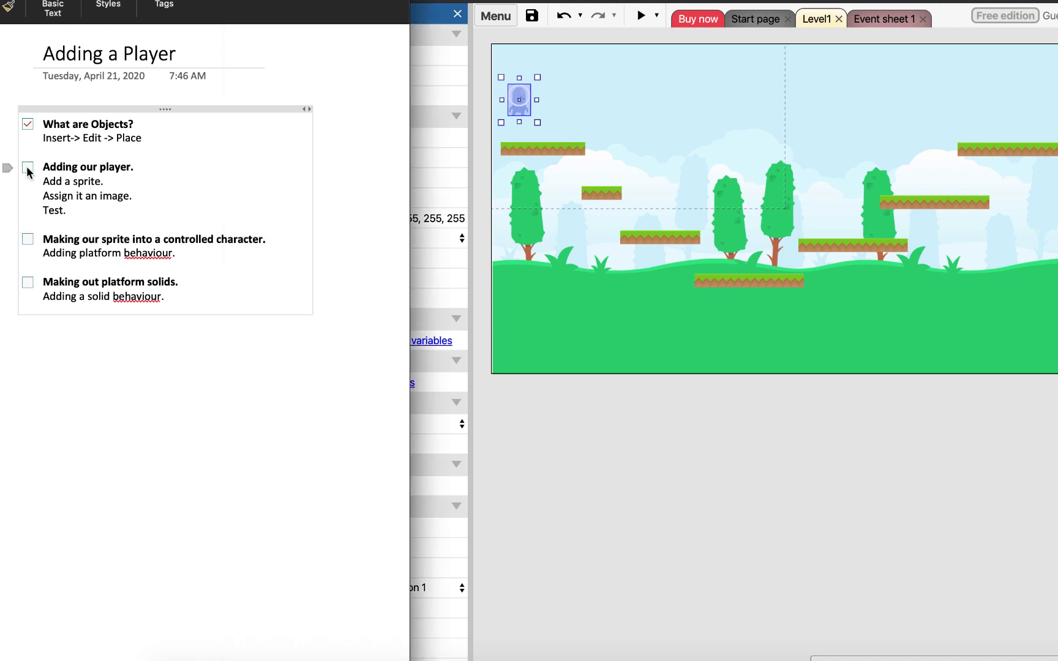
{"action": "left_click", "coordinate": [720, 542]}
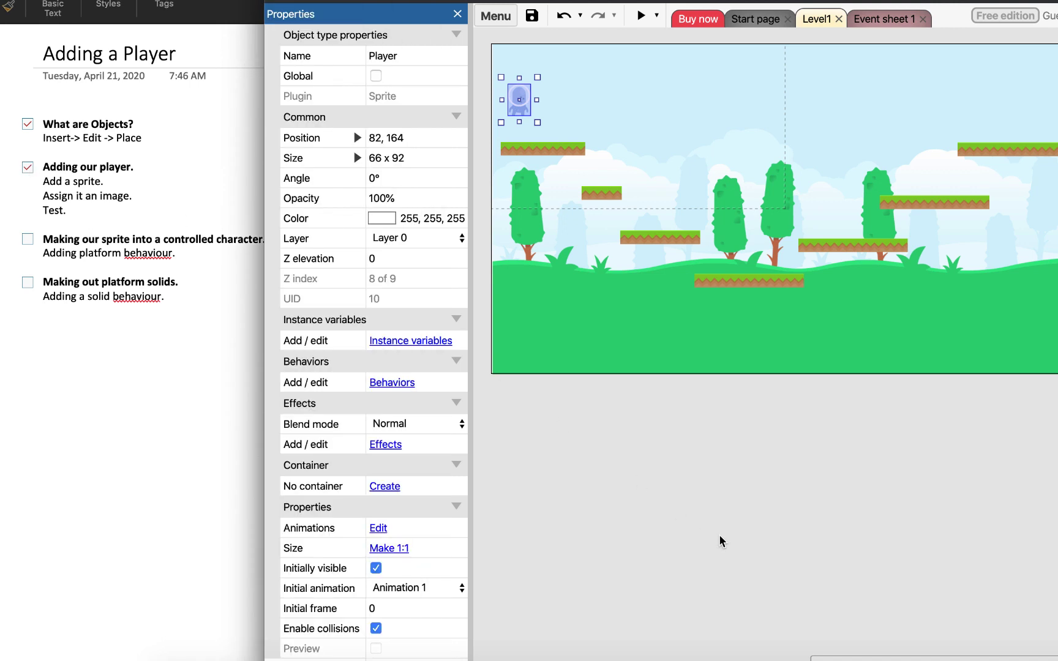
Give the Player sprite the Platform behavior from the Movements category
{"action": "right_click", "coordinate": [524, 106]}
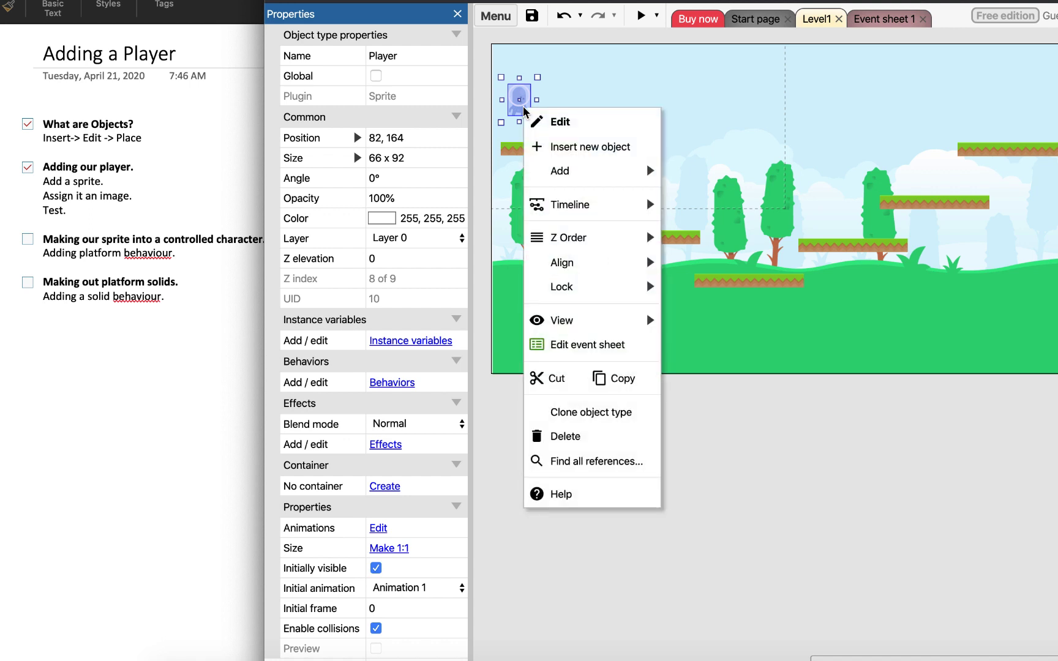
{"action": "mouse_move", "coordinate": [568, 172]}
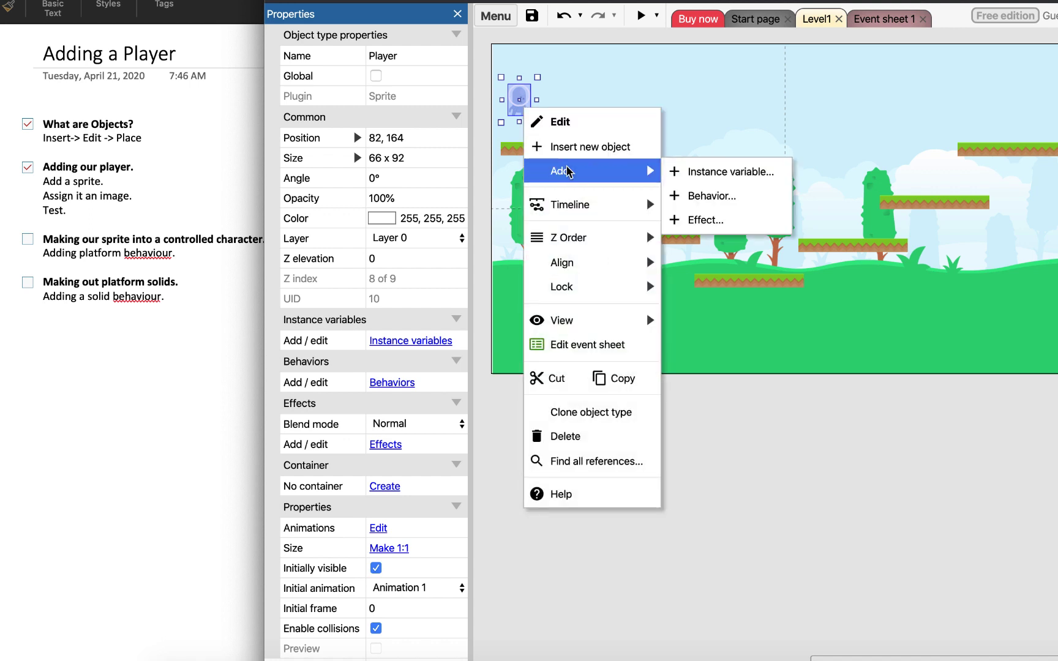
{"action": "left_click", "coordinate": [700, 197]}
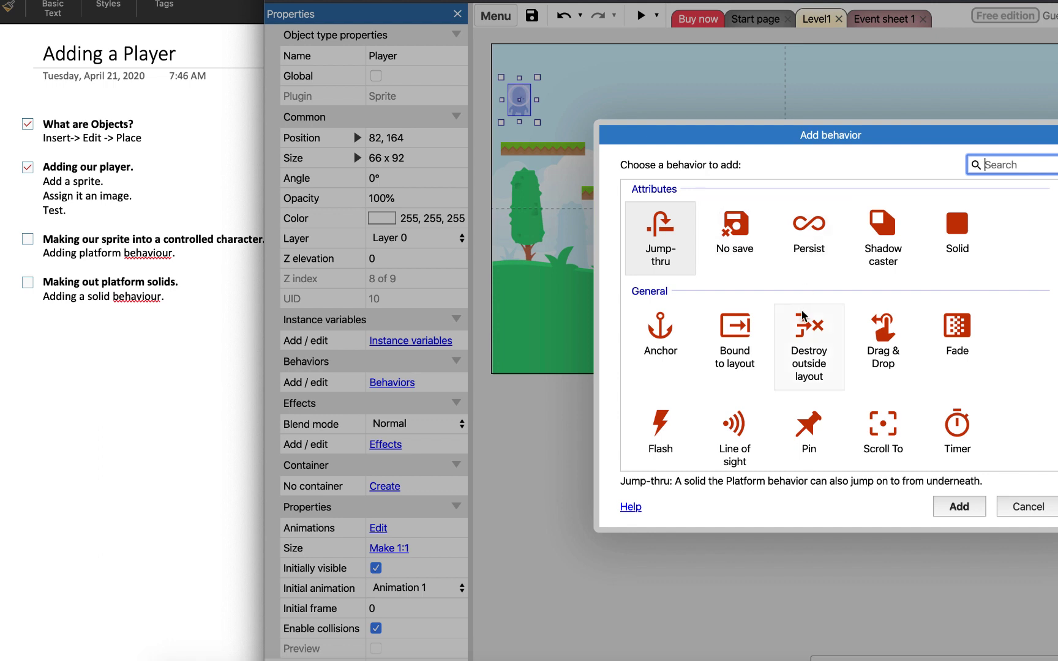
{"action": "scroll", "coordinate": [800, 371], "scroll_direction": "down", "scroll_amount": 5}
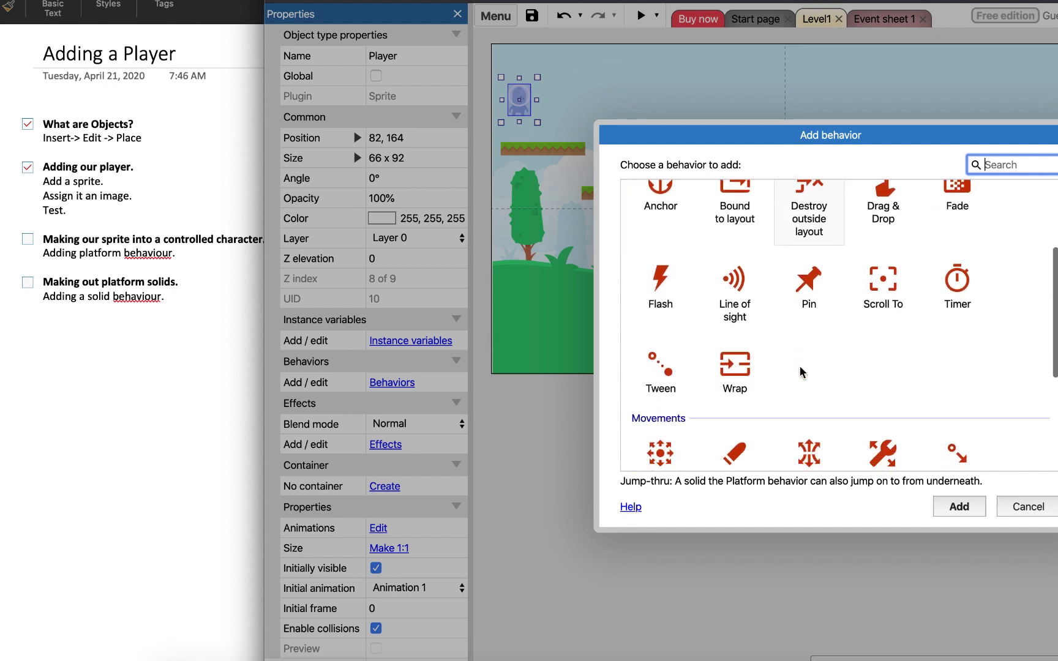
{"action": "scroll", "coordinate": [799, 366], "scroll_direction": "down", "scroll_amount": 3}
{"action": "scroll", "coordinate": [800, 367], "scroll_direction": "down", "scroll_amount": 2}
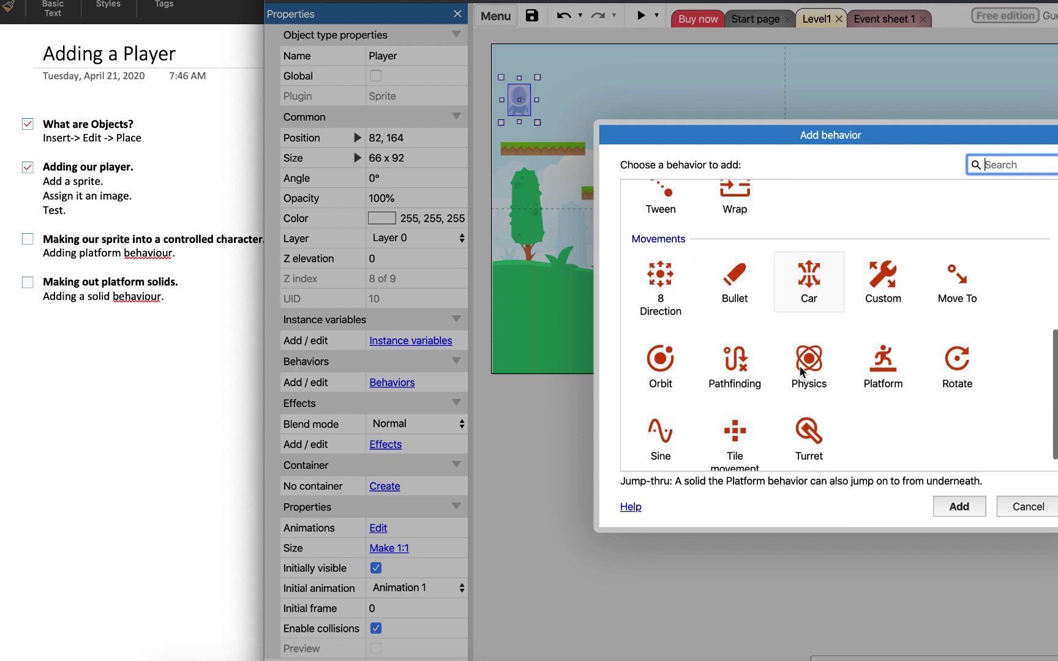
{"action": "scroll", "coordinate": [801, 369], "scroll_direction": "down", "scroll_amount": 1}
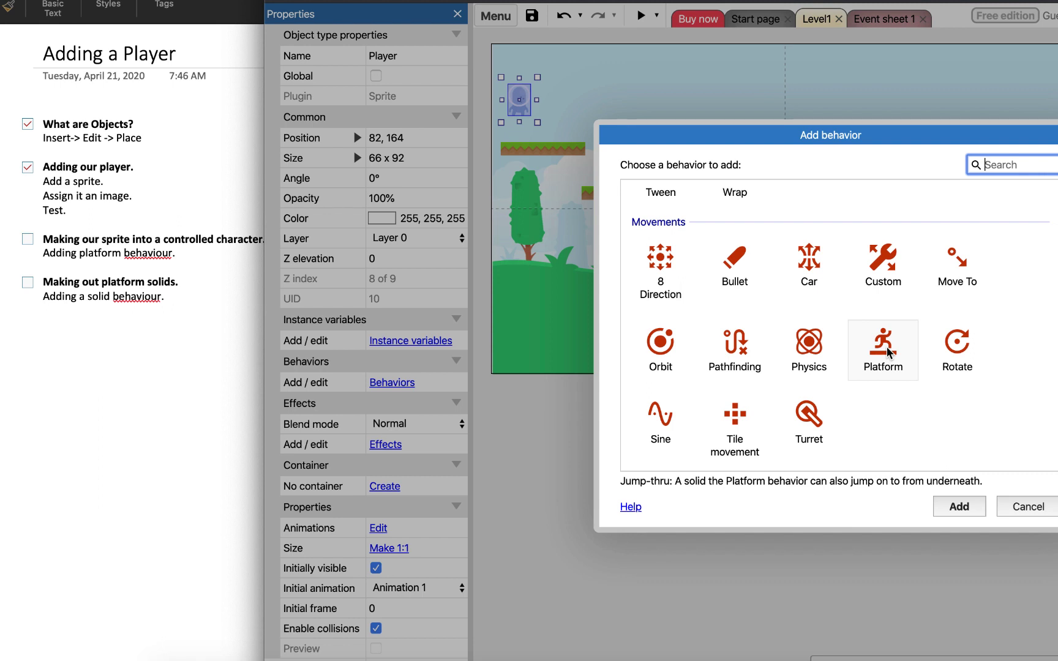
{"action": "left_click", "coordinate": [887, 347]}
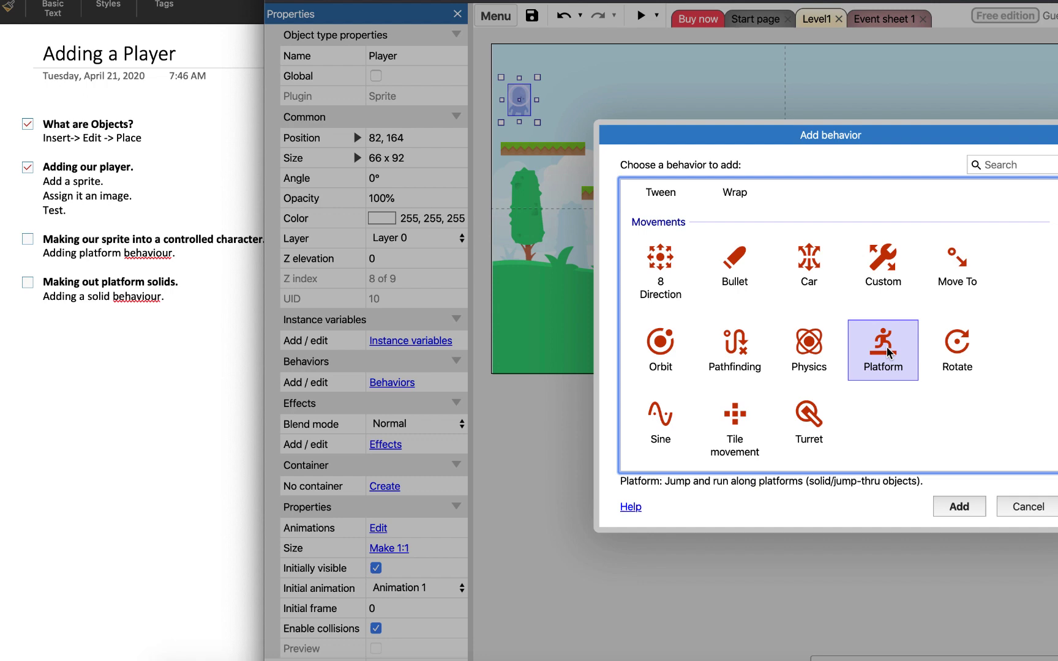
{"action": "left_click", "coordinate": [960, 508]}
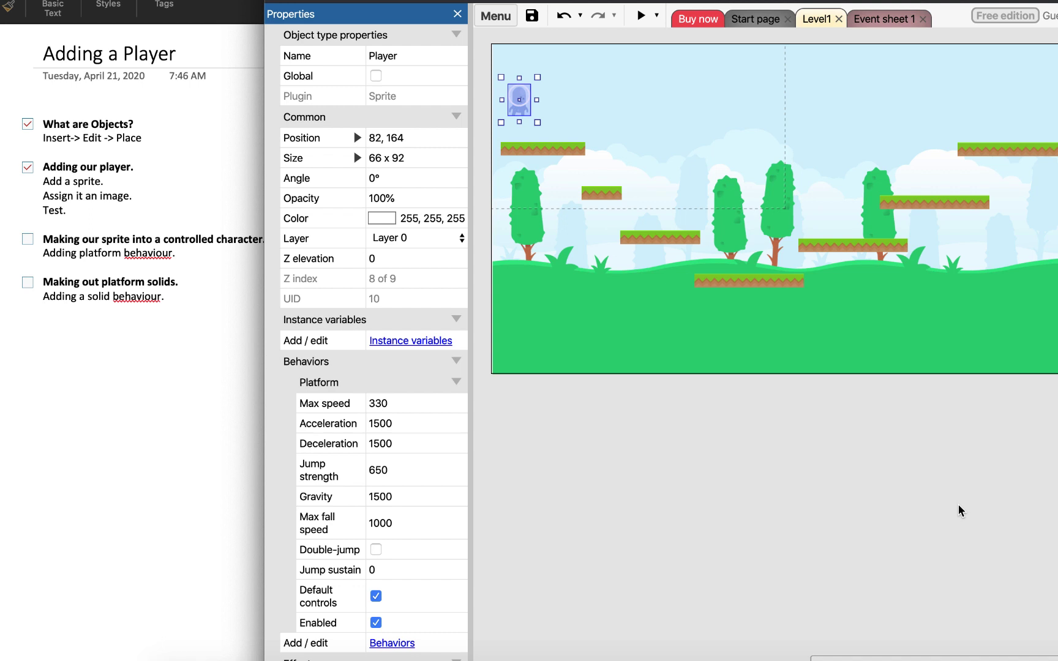
{"action": "left_click", "coordinate": [641, 16]}
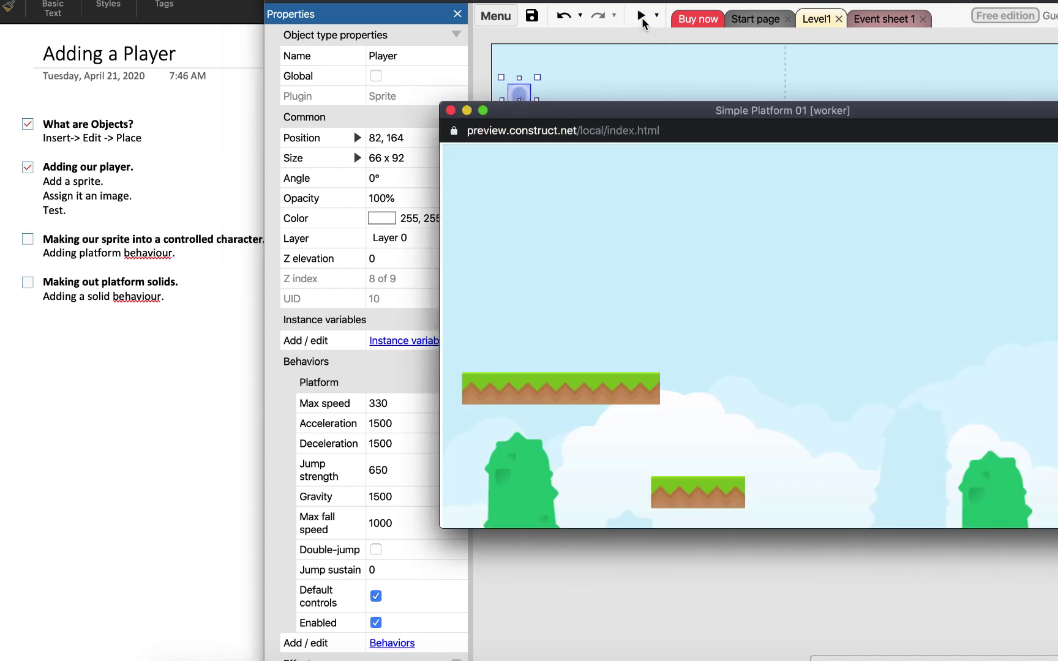
{"action": "left_click", "coordinate": [450, 110]}
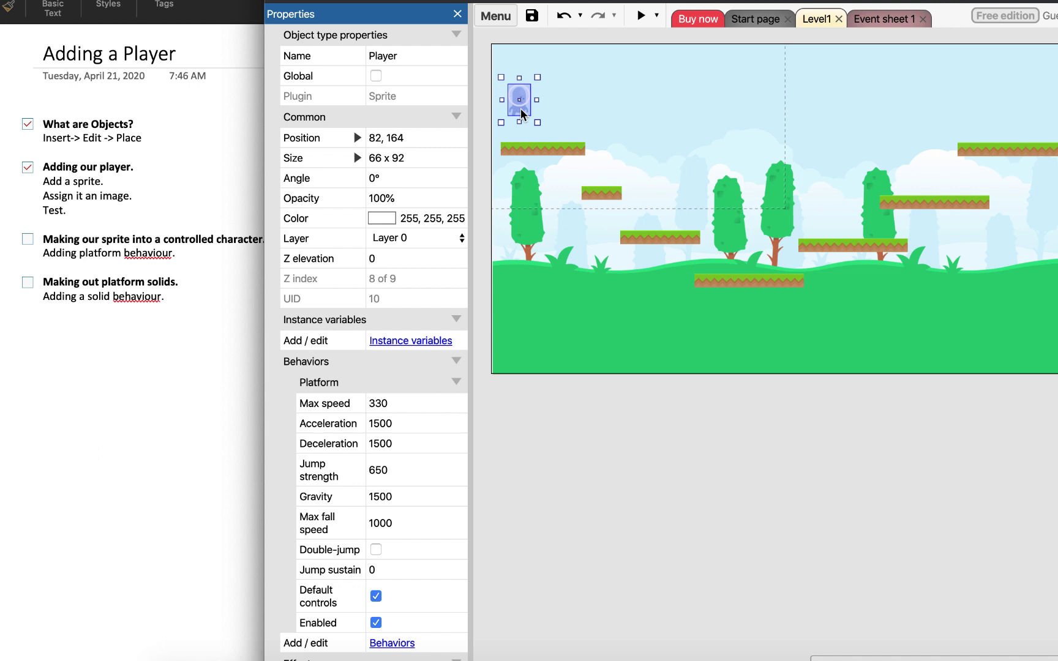
{"action": "left_click", "coordinate": [641, 17]}
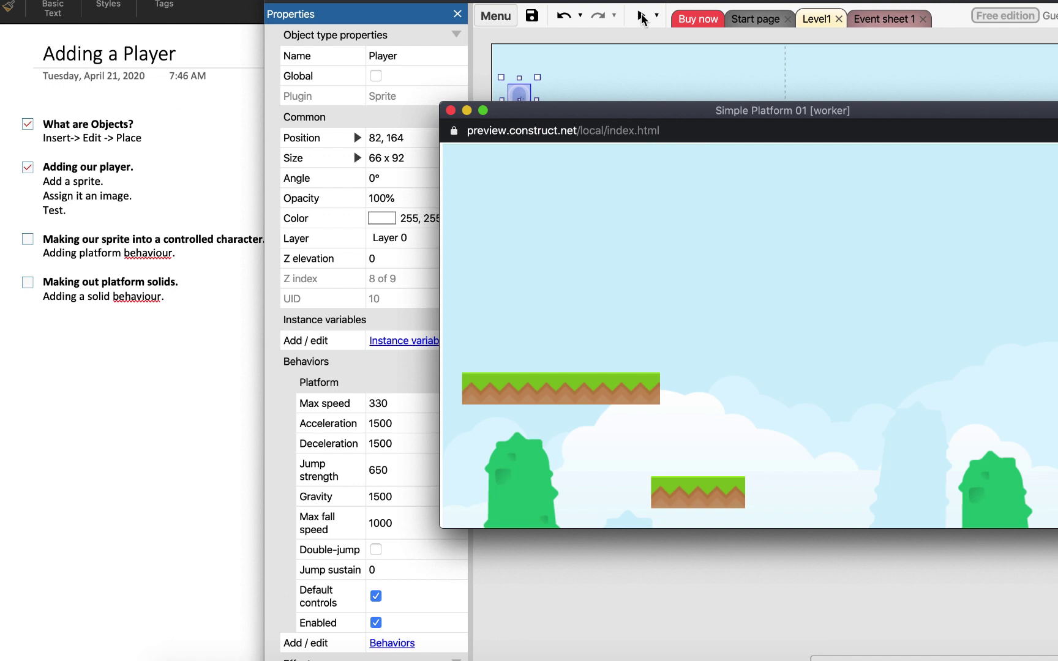
{"action": "left_click", "coordinate": [451, 111]}
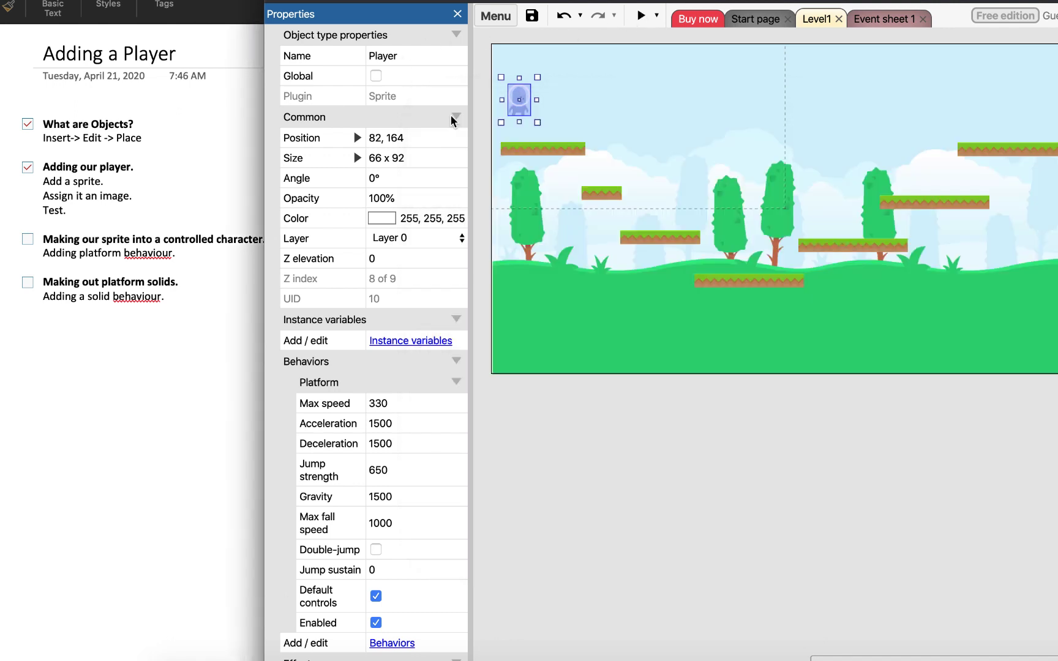
Add the Solid behavior to the top-left TiledBackground platform
{"action": "left_click", "coordinate": [518, 154]}
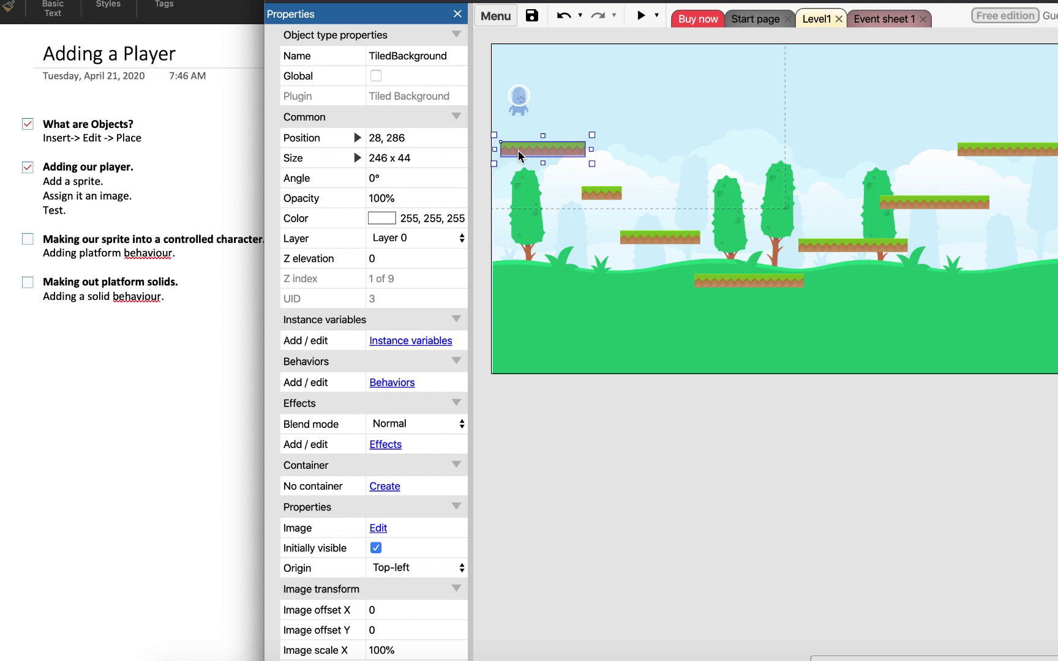
{"action": "right_click", "coordinate": [518, 153]}
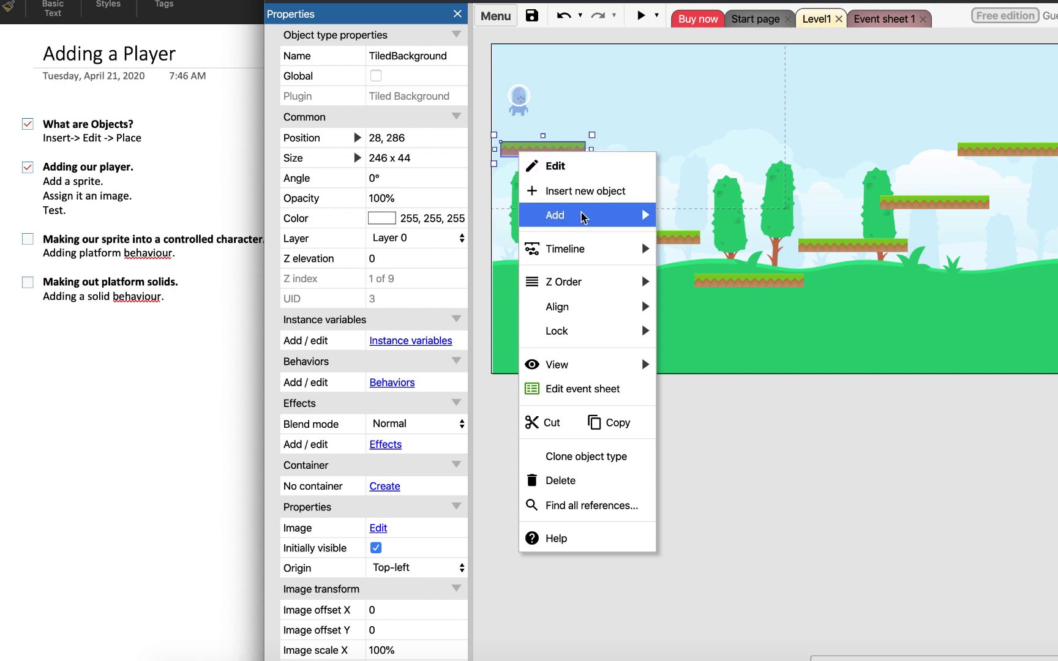
{"action": "mouse_move", "coordinate": [584, 215]}
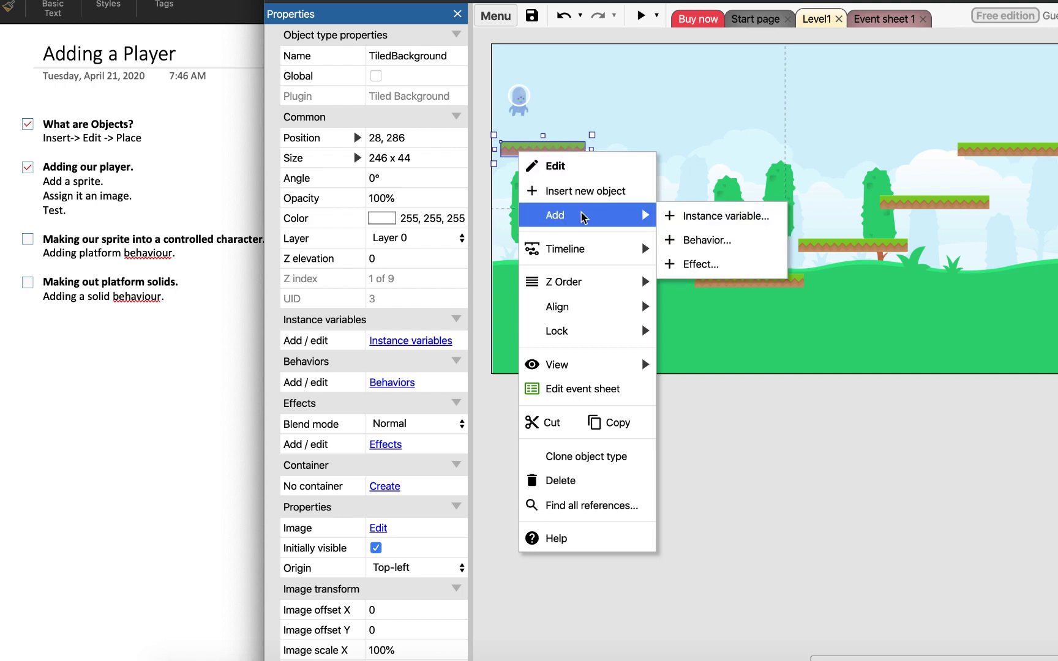
{"action": "left_click", "coordinate": [707, 242]}
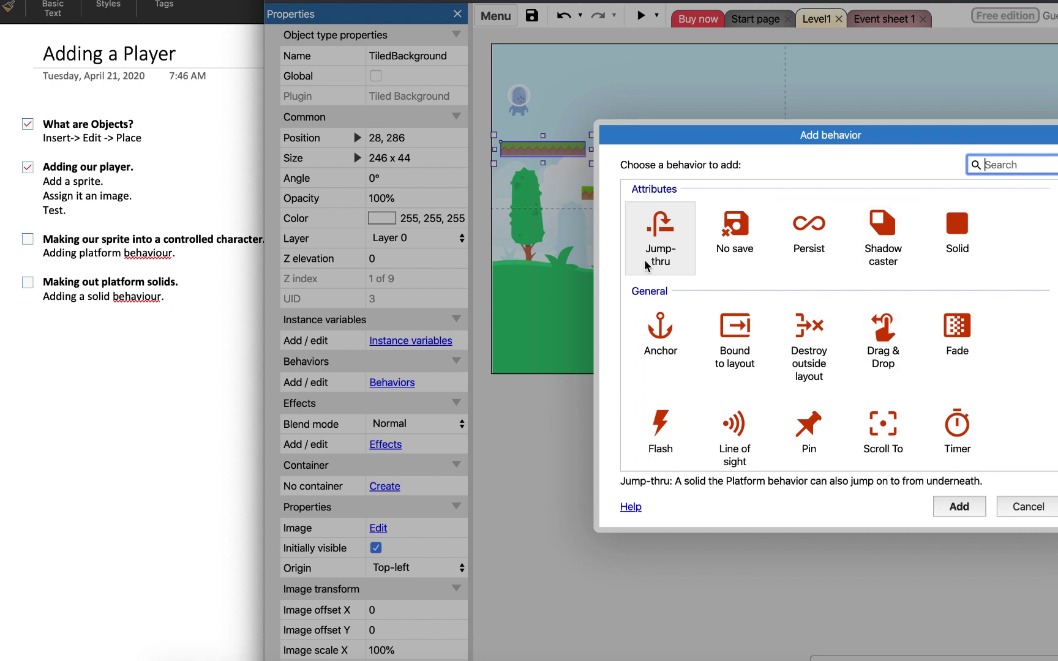
{"action": "left_click", "coordinate": [964, 231]}
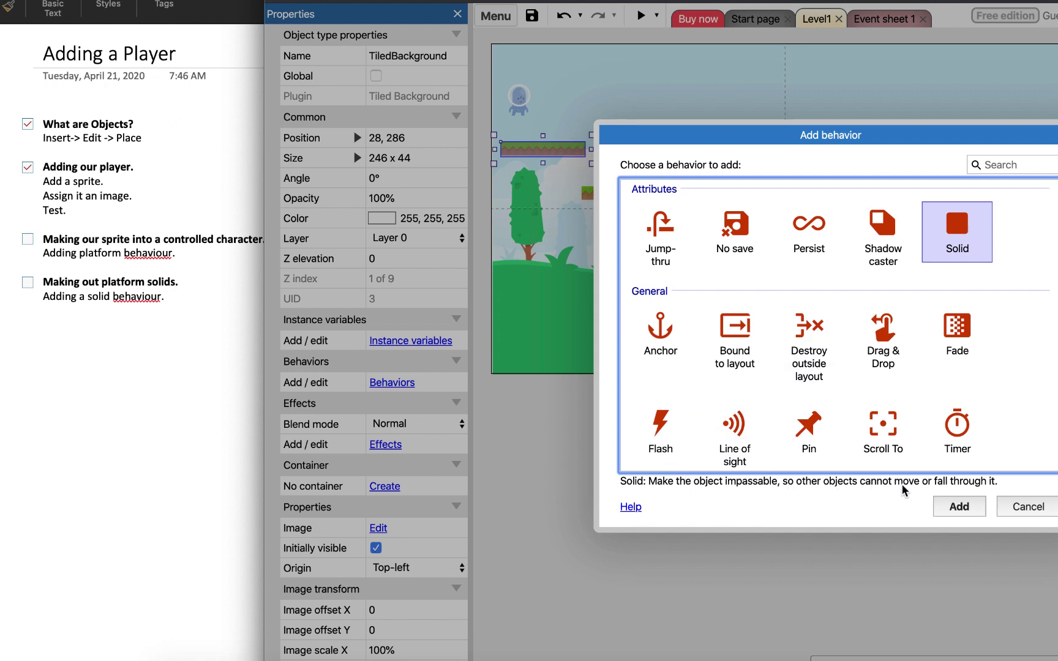
{"action": "left_click", "coordinate": [960, 507]}
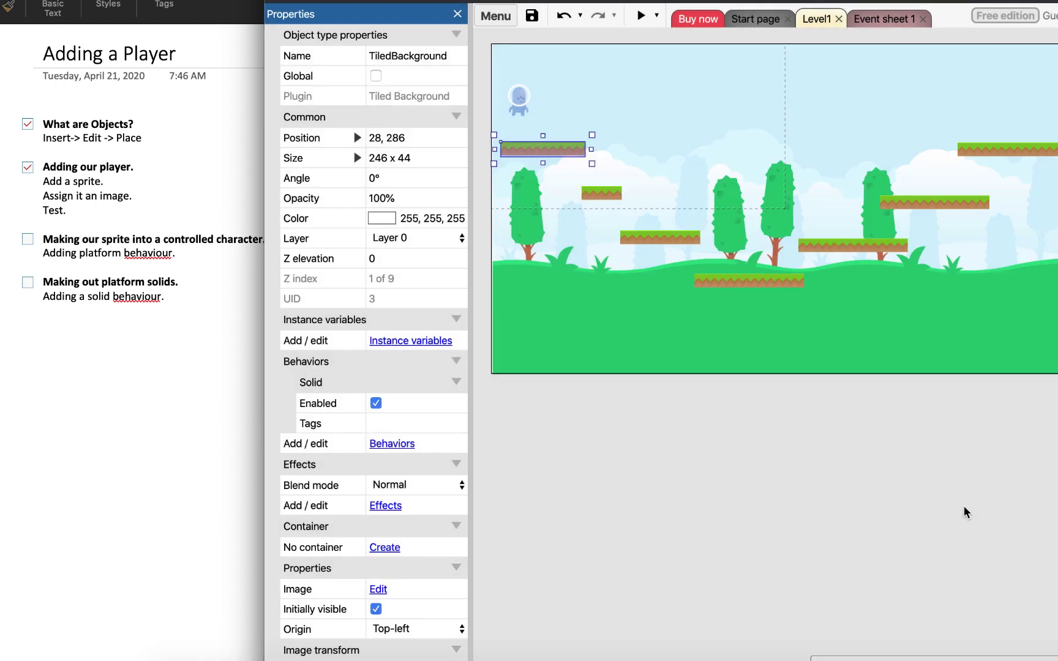
{"action": "left_click", "coordinate": [641, 20]}
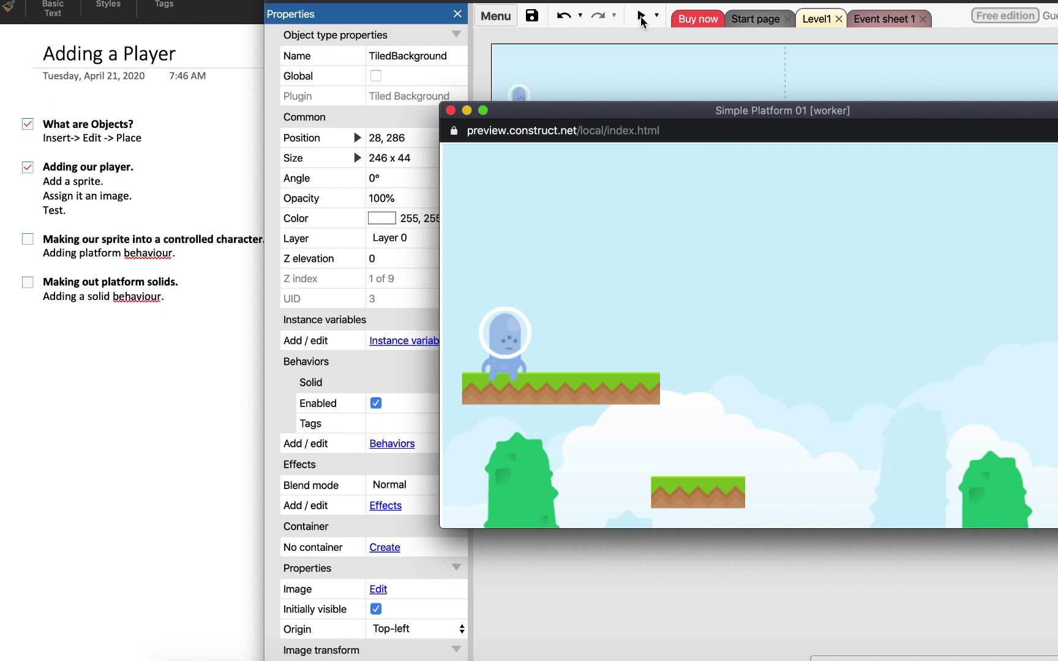
{"action": "key", "text": "Up"}
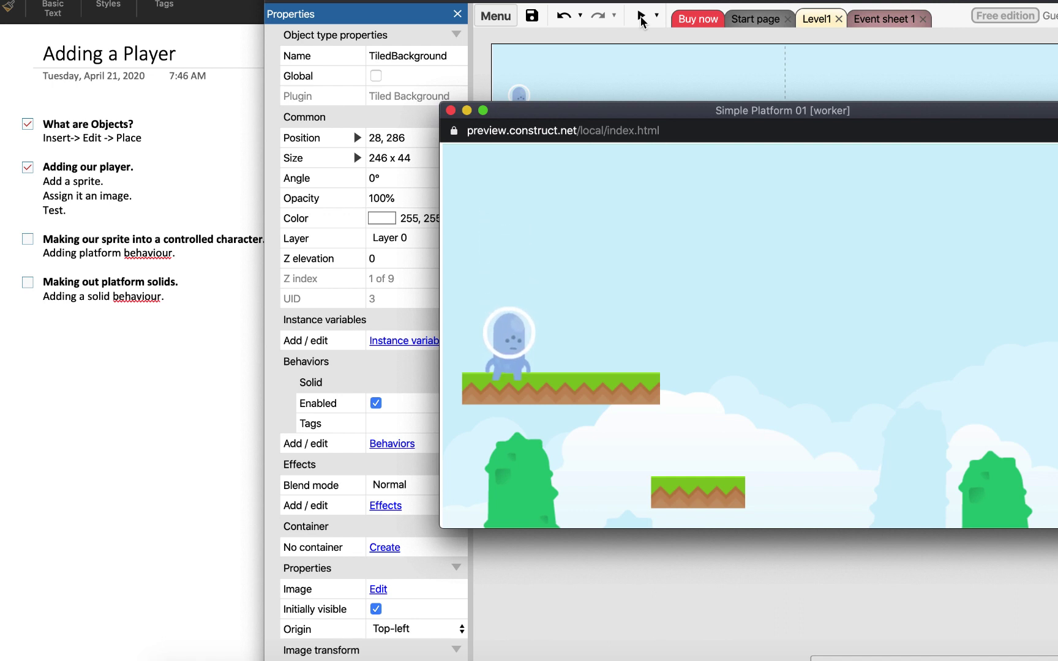
{"action": "key", "text": "Right"}
{"action": "key", "text": "Left"}
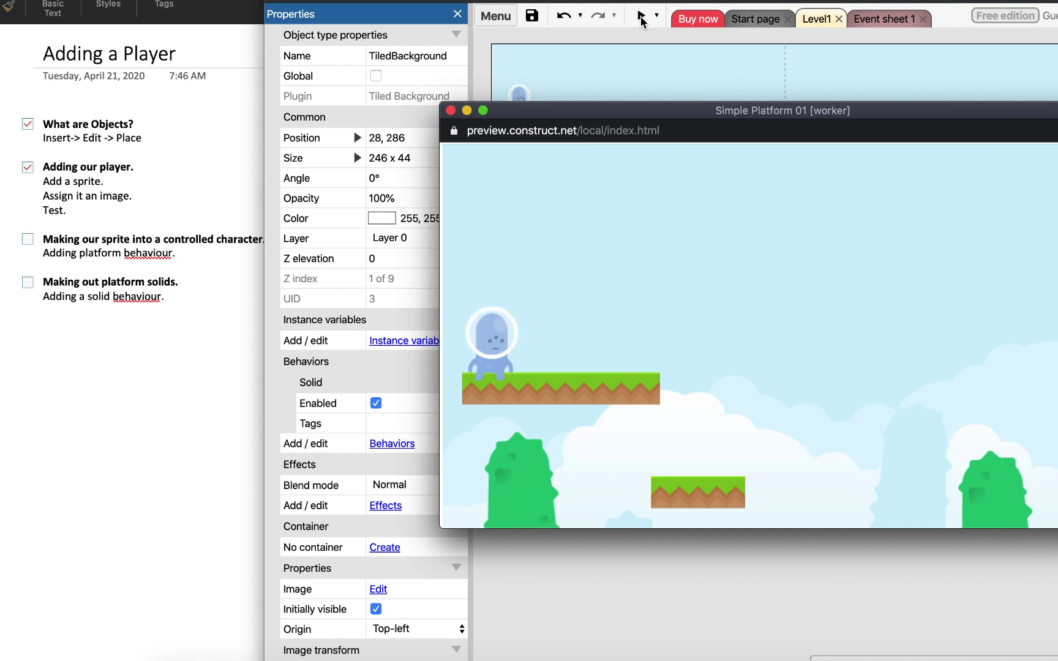
{"action": "key", "text": "Right"}
{"action": "key", "text": "Left"}
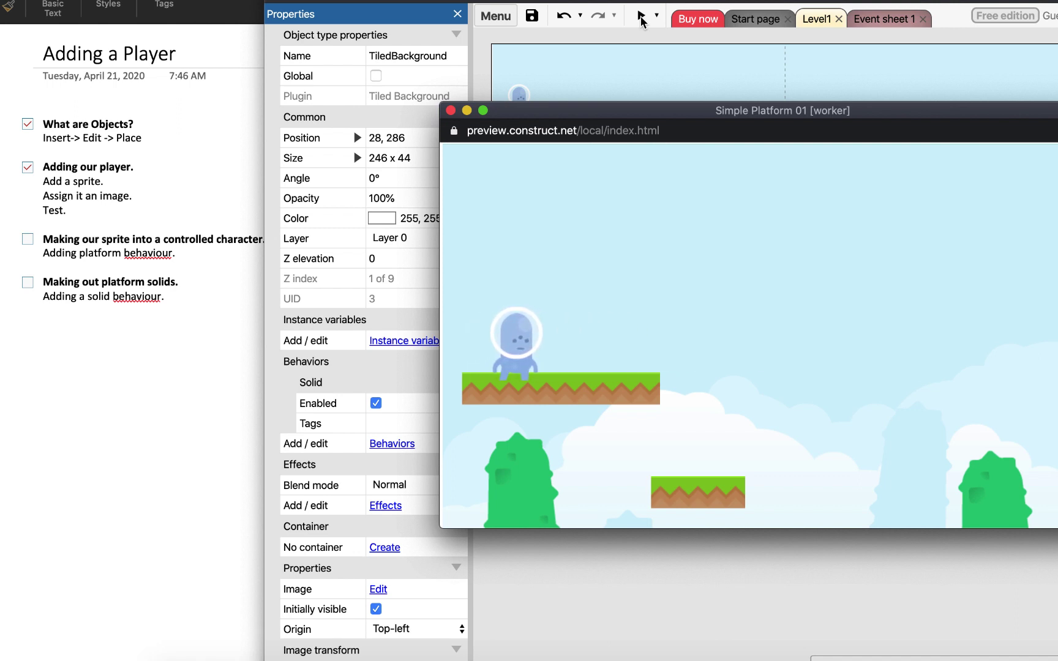
{"action": "key", "text": "Right"}
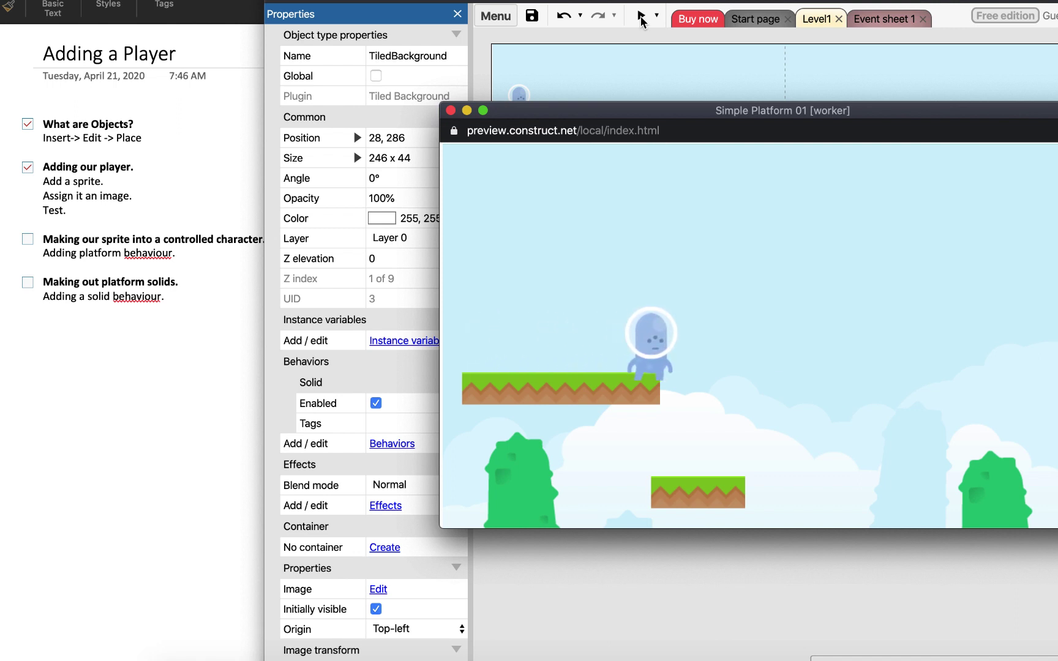
{"action": "key", "text": "Right"}
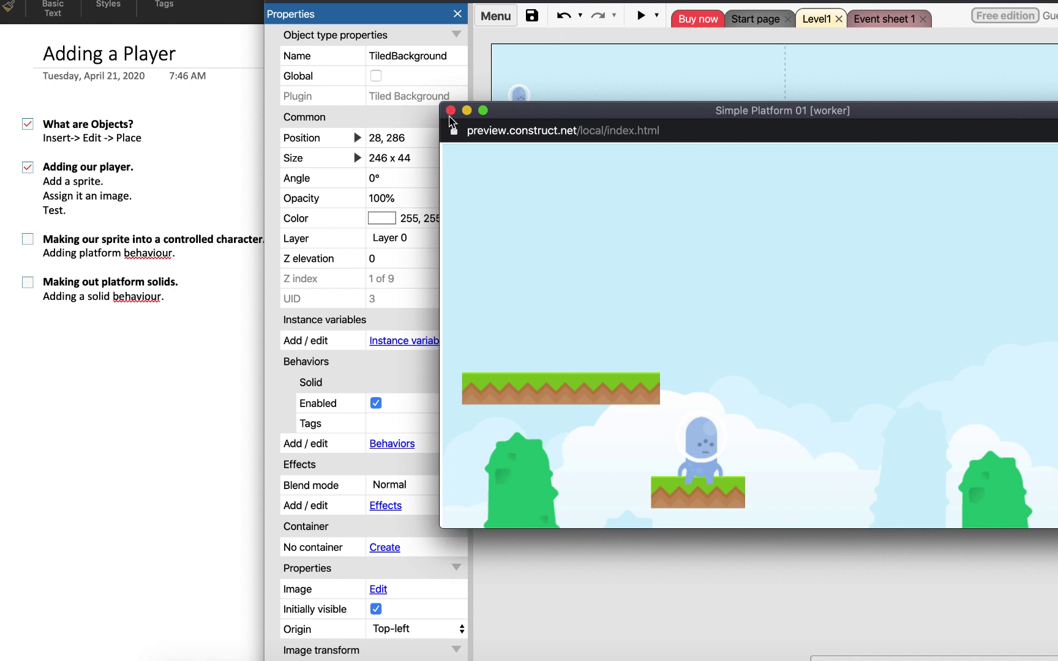
{"action": "key", "text": "Right"}
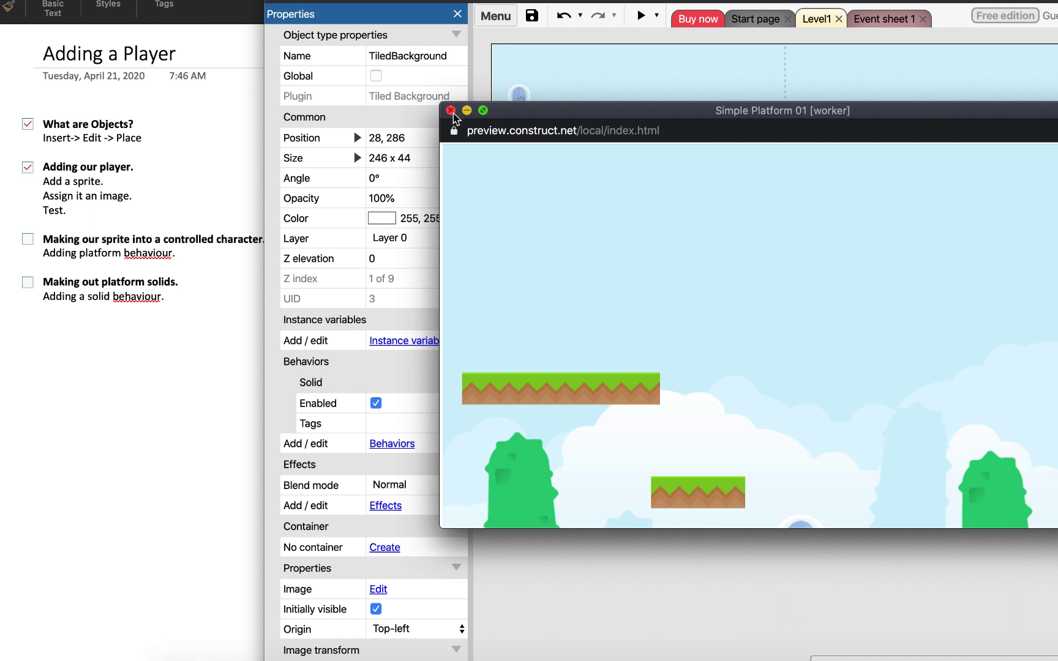
{"action": "left_click", "coordinate": [450, 111]}
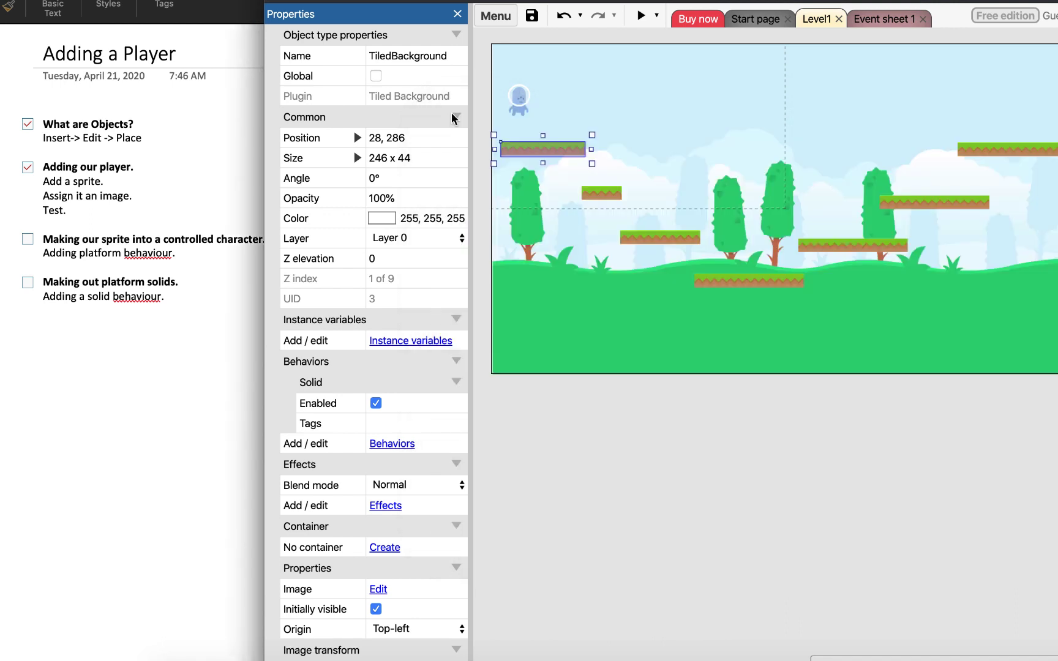
Place the Player sprite on the top-left platform
{"action": "left_click", "coordinate": [519, 99]}
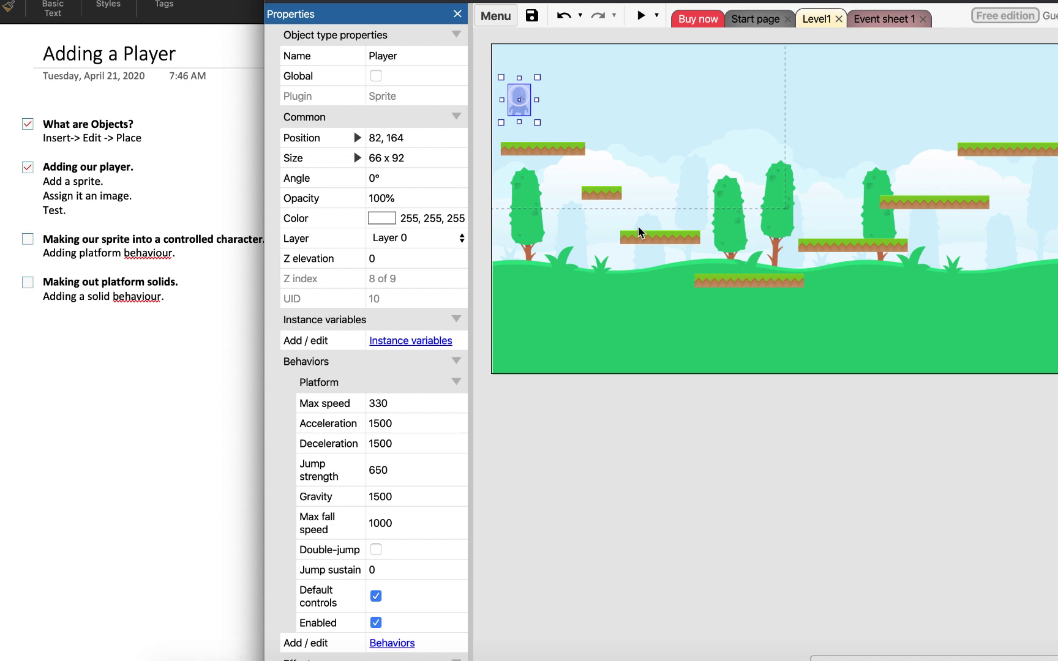
{"action": "left_click_drag", "start_coordinate": [520, 108], "coordinate": [647, 225]}
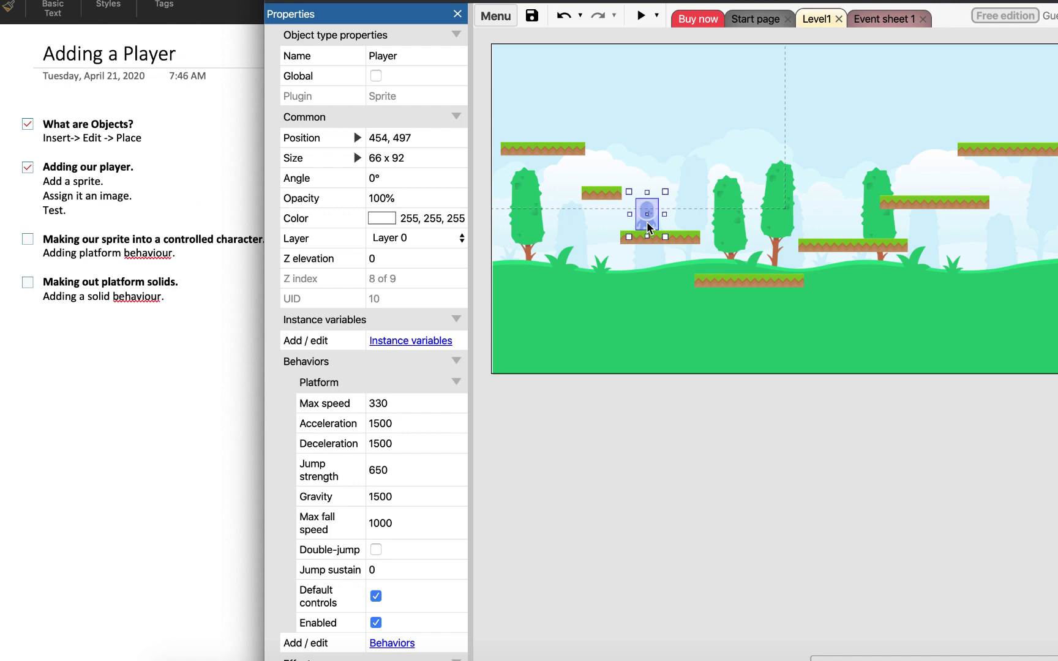
{"action": "left_click_drag", "start_coordinate": [648, 225], "coordinate": [520, 138]}
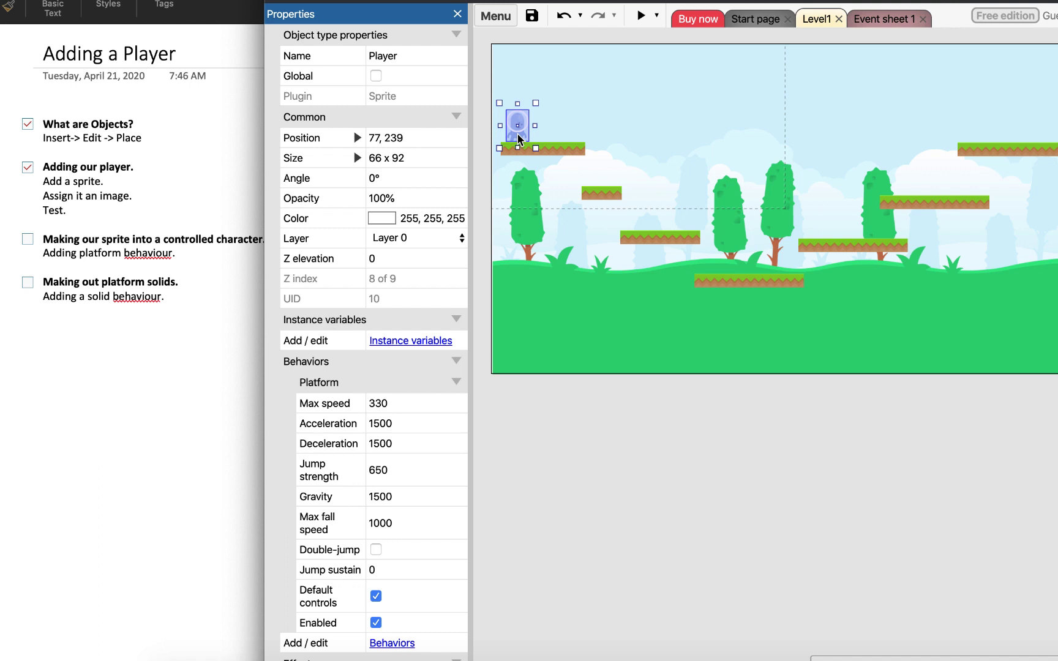
Add the Scroll To behavior to the Player sprite
{"action": "right_click", "coordinate": [518, 138]}
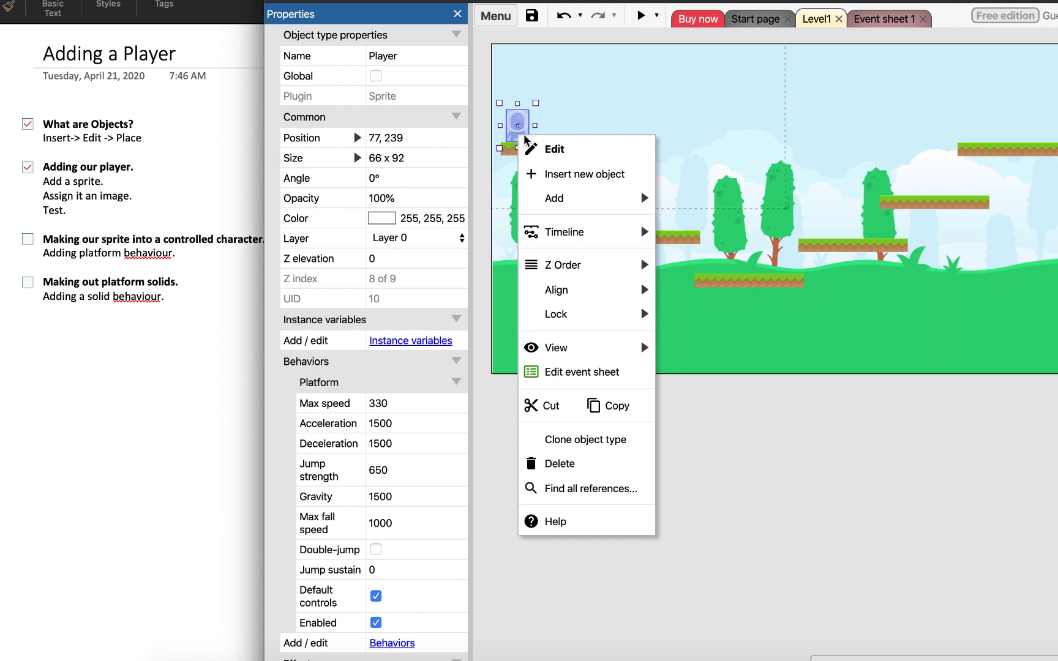
{"action": "mouse_move", "coordinate": [563, 200]}
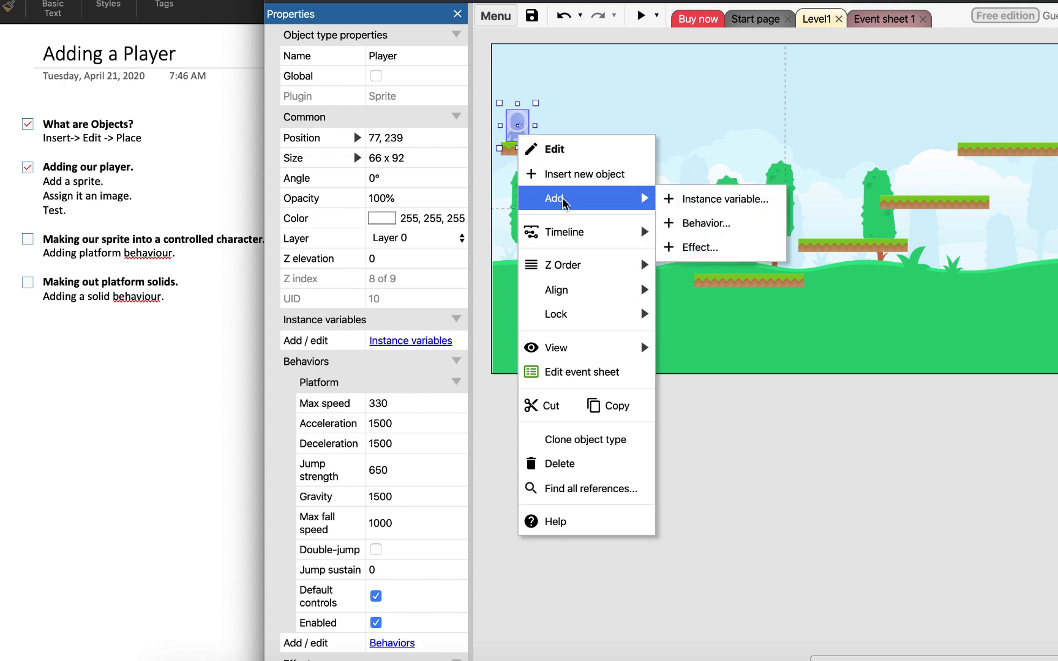
{"action": "left_click", "coordinate": [695, 223]}
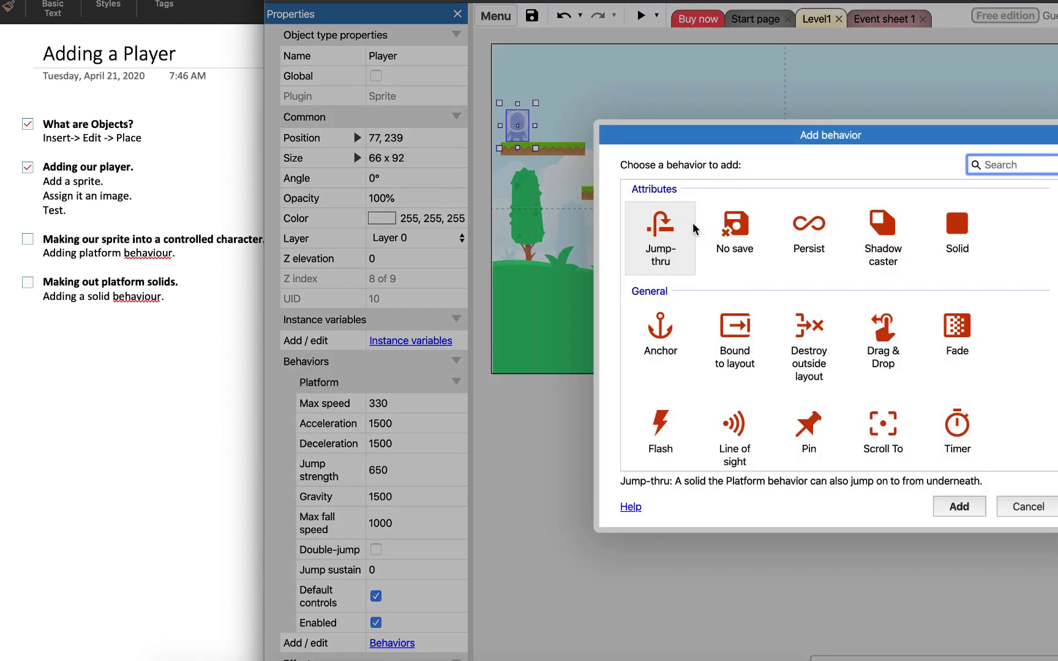
{"action": "scroll", "coordinate": [804, 336], "scroll_direction": "down", "scroll_amount": 3}
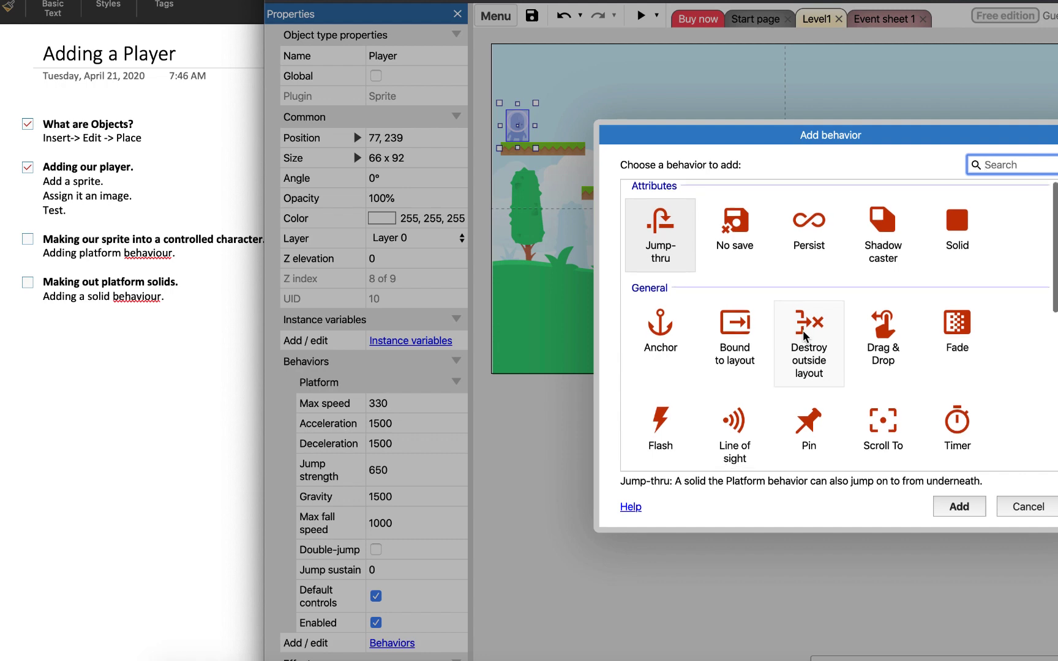
{"action": "left_click", "coordinate": [879, 308]}
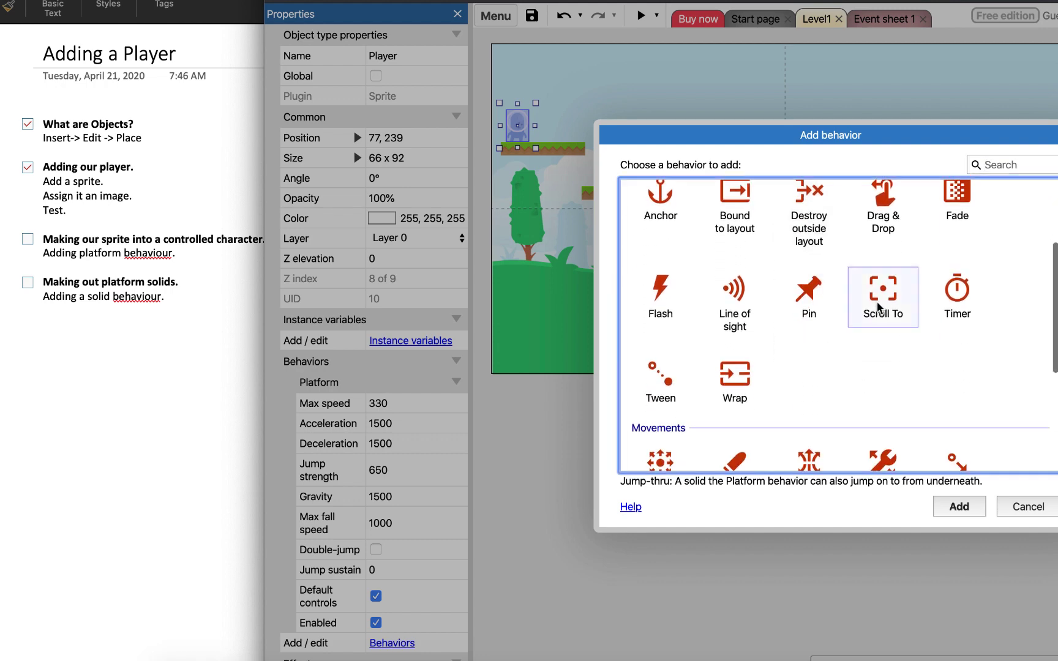
{"action": "left_click", "coordinate": [959, 507]}
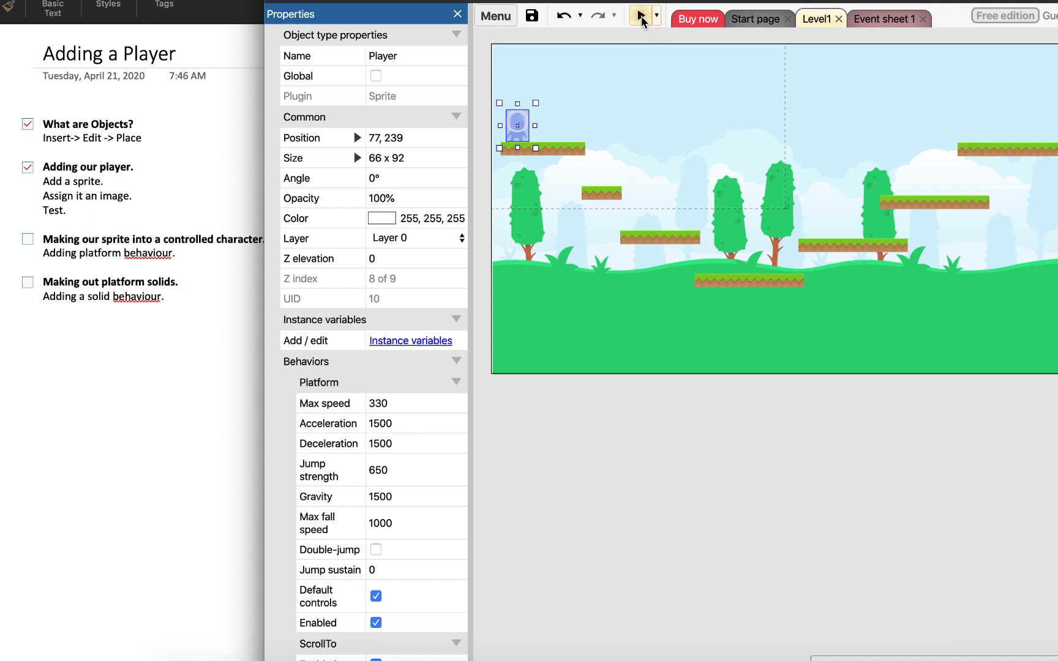
Preview the level and walk and jump the alien rightward across the platforms
{"action": "left_click", "coordinate": [641, 17]}
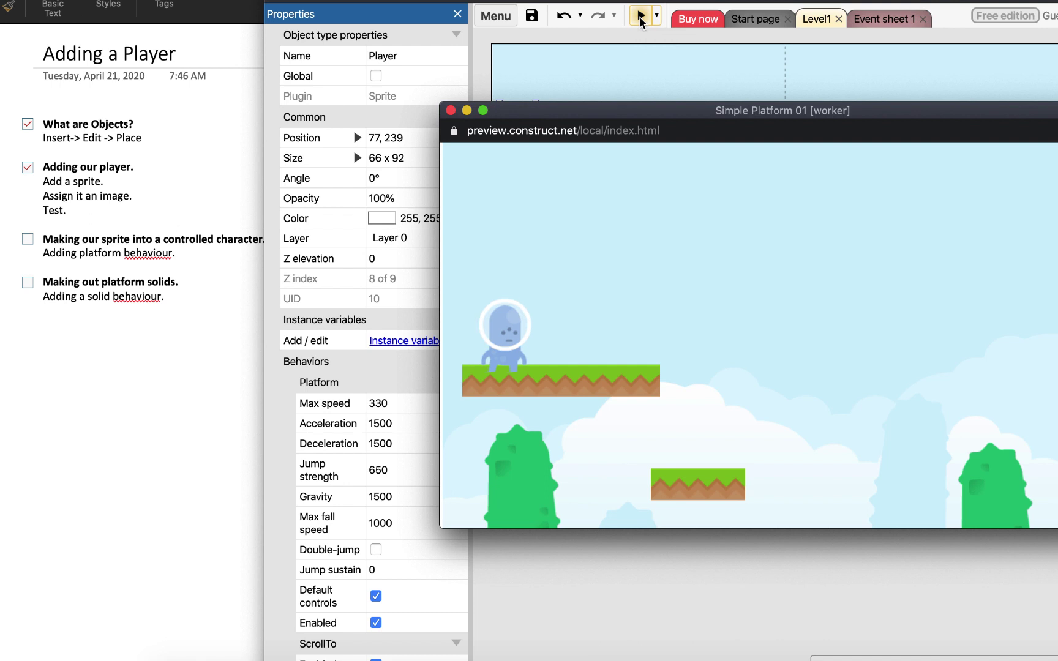
{"action": "key", "text": "Right"}
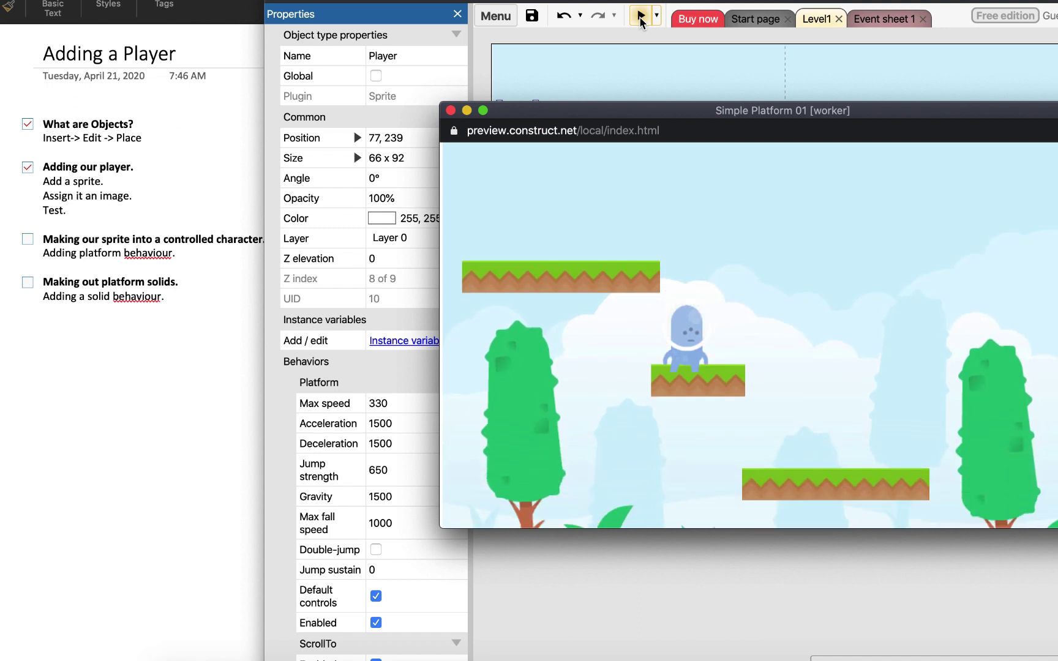
{"action": "key", "text": "Right"}
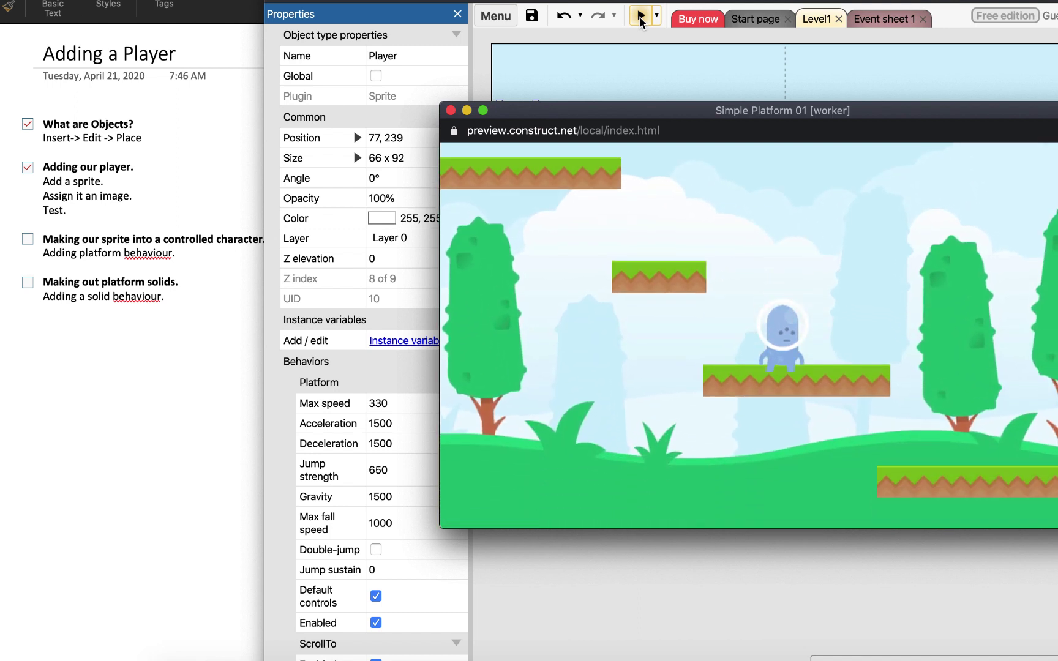
{"action": "key", "text": "Right"}
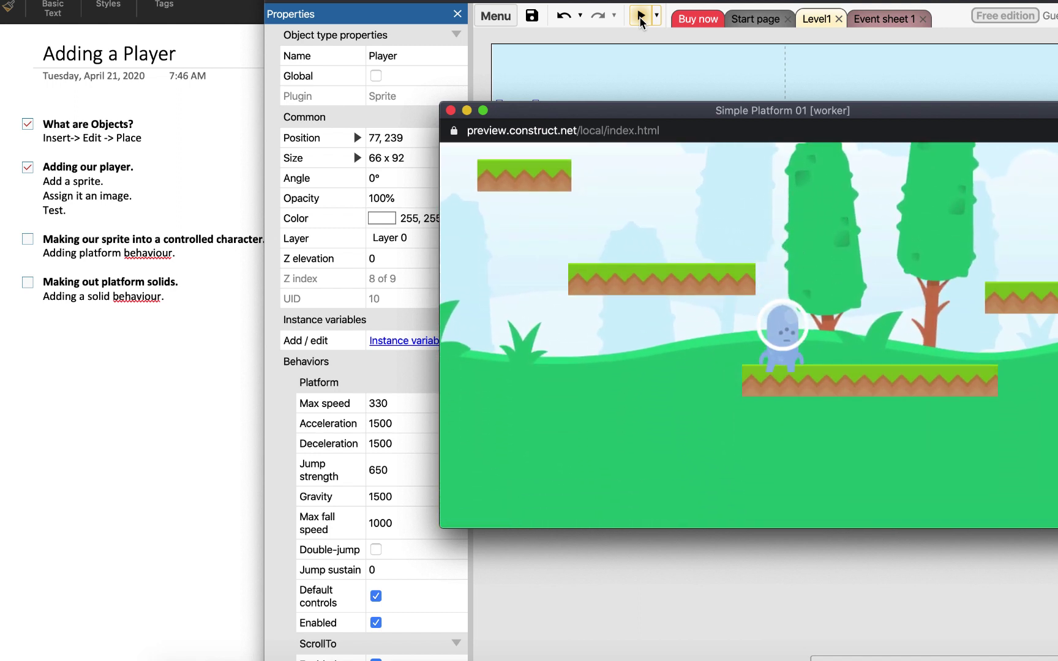
{"action": "key", "text": "Right"}
{"action": "key", "text": "Up"}
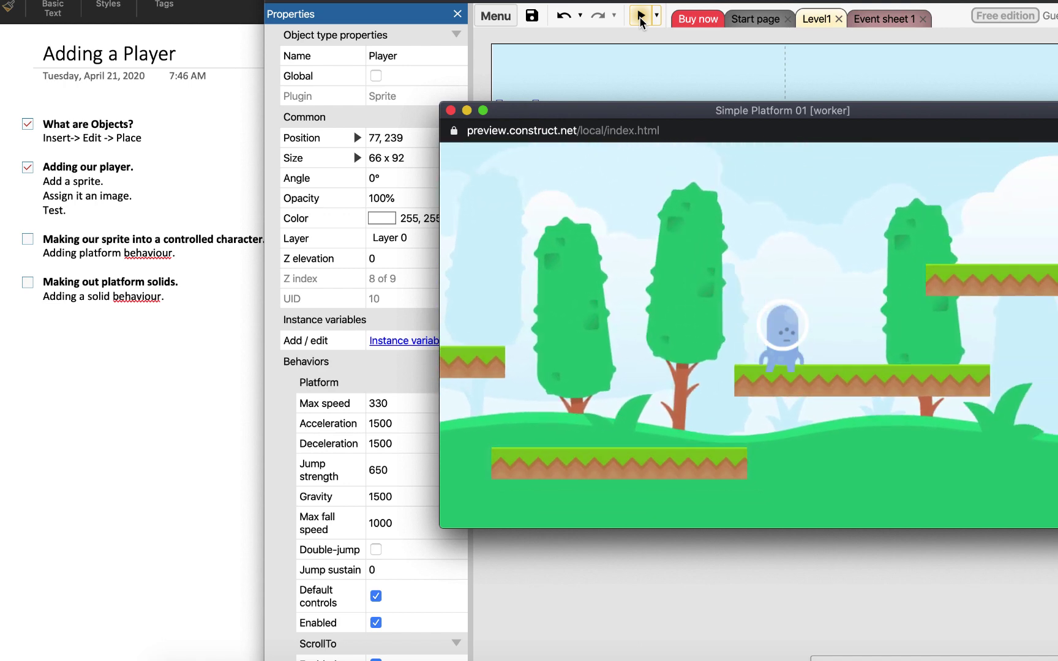
{"action": "key", "text": "Right"}
{"action": "key", "text": "Up"}
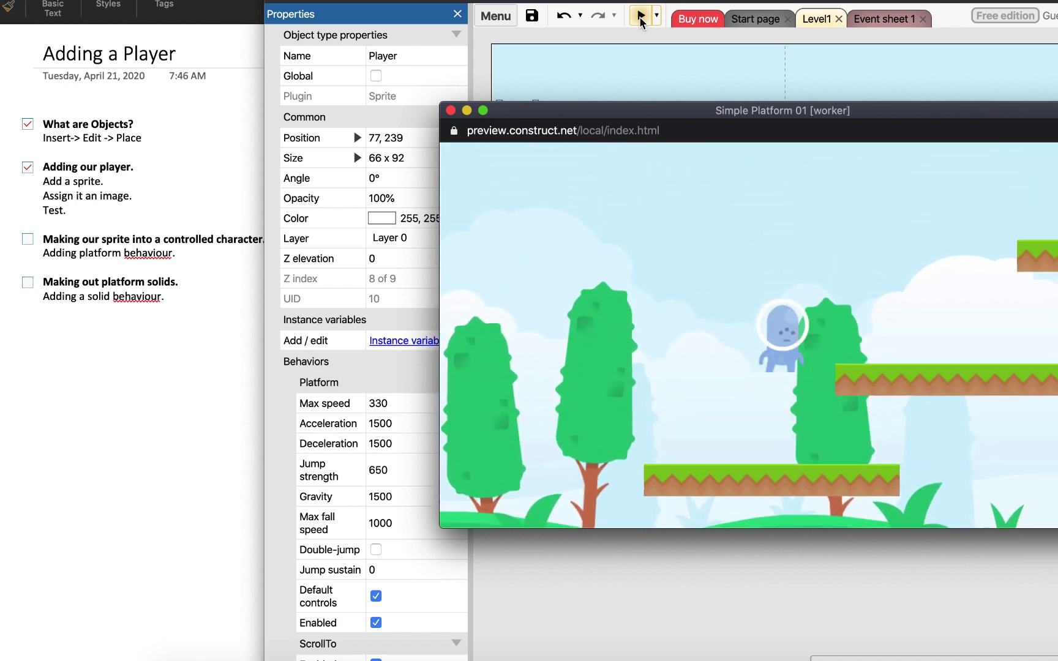
{"action": "key", "text": "Up"}
{"action": "key", "text": "Right"}
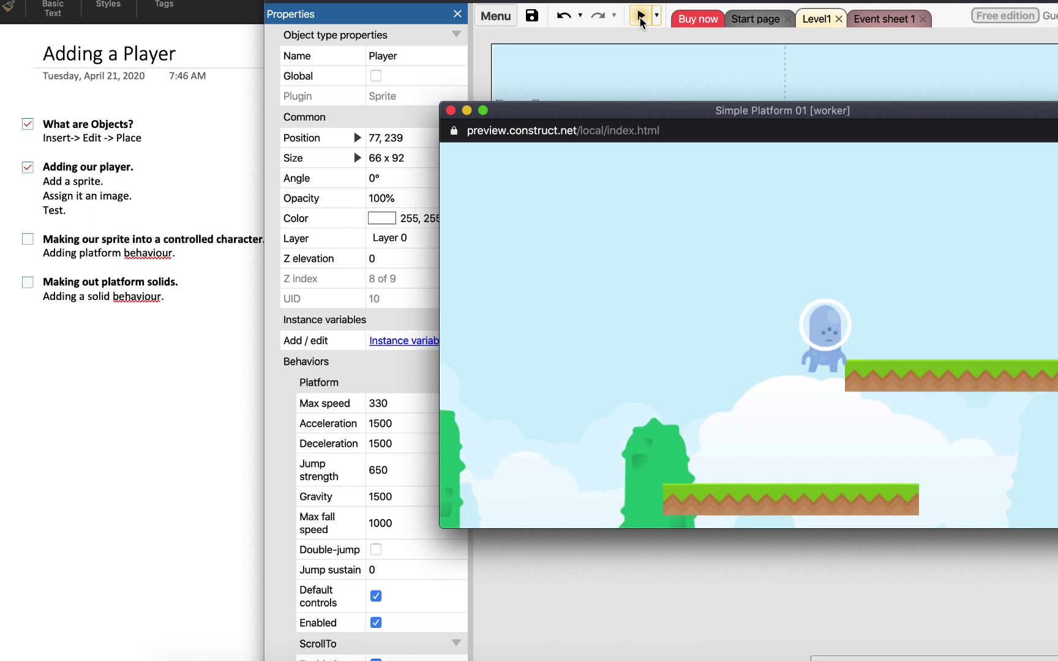
{"action": "key", "text": "Up"}
{"action": "key", "text": "Right"}
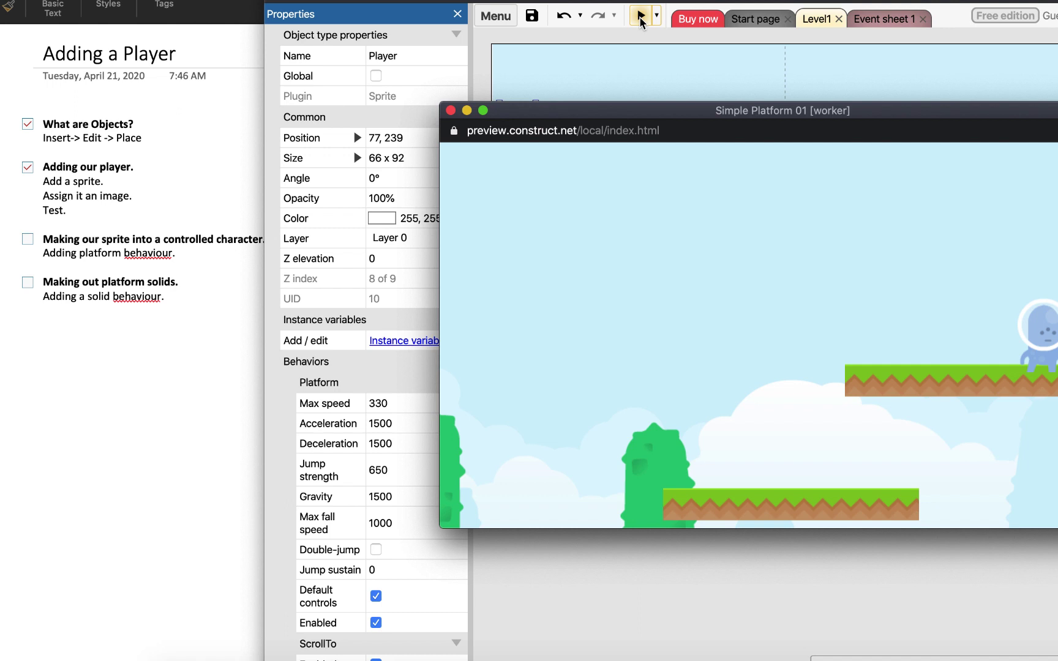
Walk and jump the alien back left, then close the preview
{"action": "key", "text": "Left"}
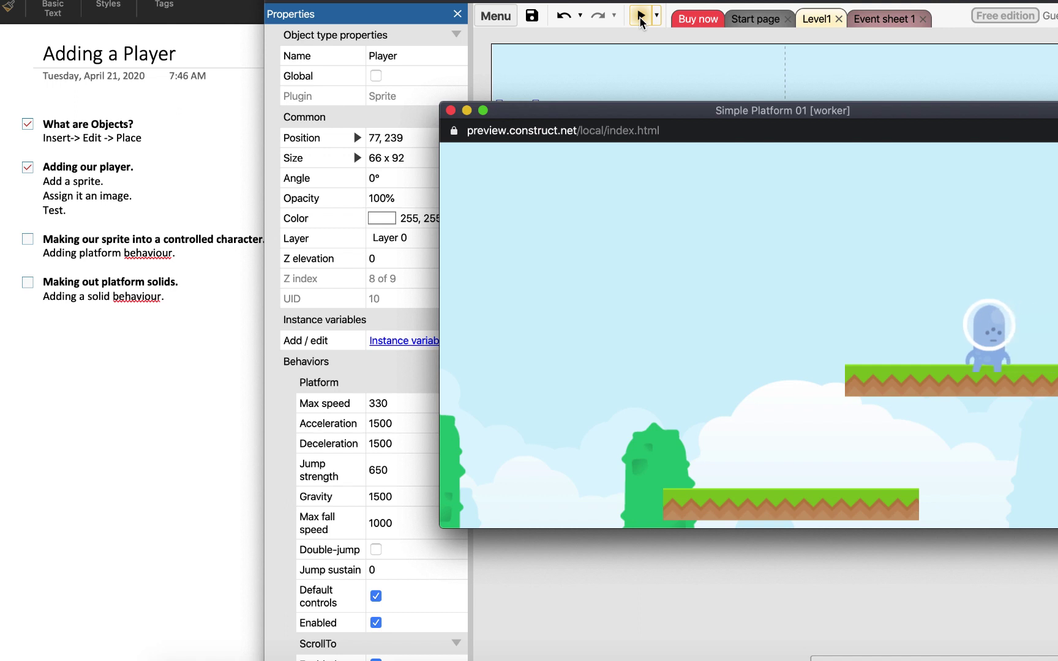
{"action": "key", "text": "Up"}
{"action": "key", "text": "Left"}
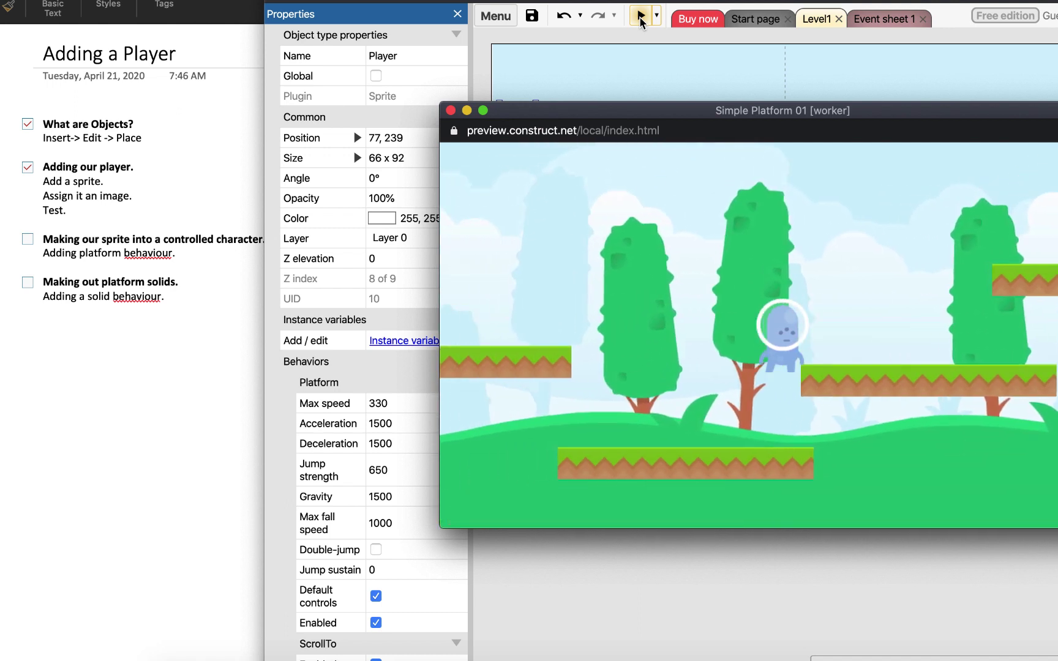
{"action": "key", "text": "Left"}
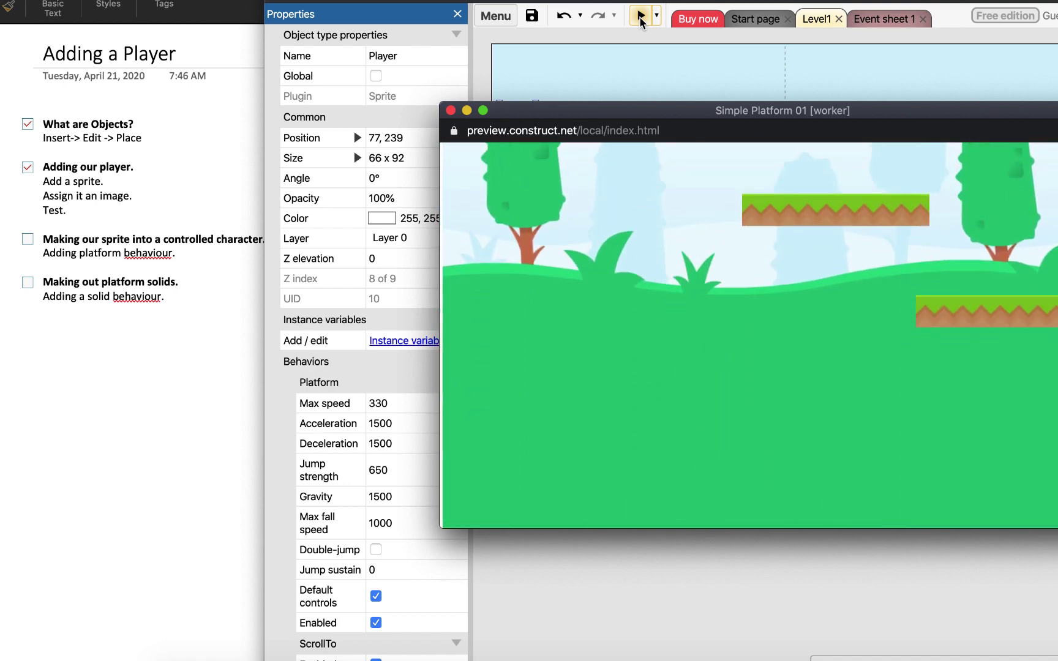
{"action": "left_click", "coordinate": [451, 110]}
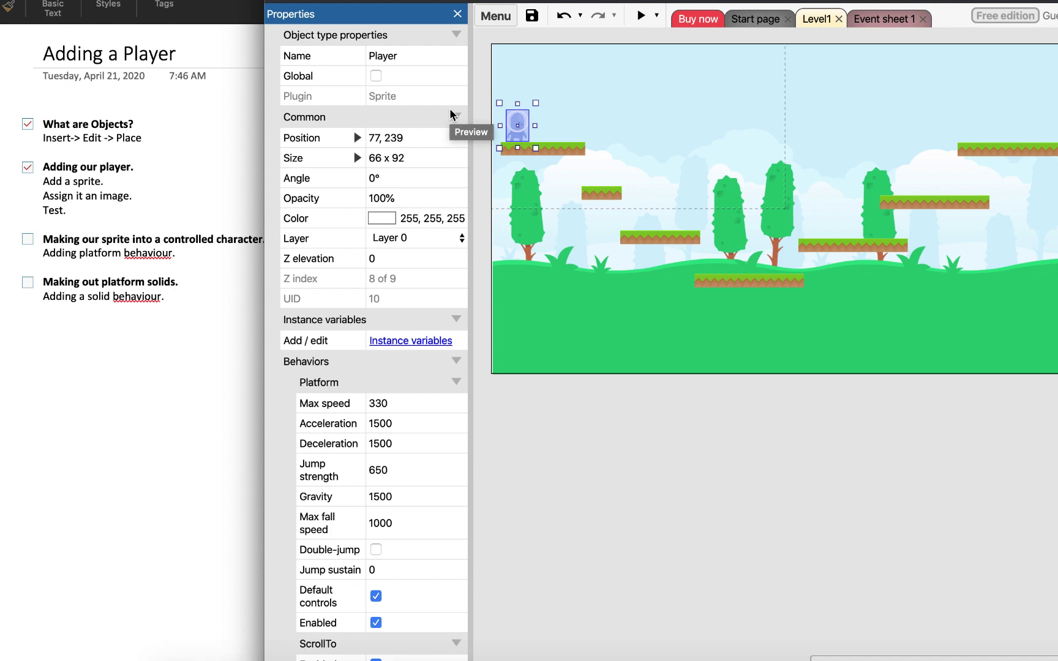
In the OneNote lesson notes, highlight the controlled-character heading and the words platform and solid
{"action": "left_click", "coordinate": [90, 181]}
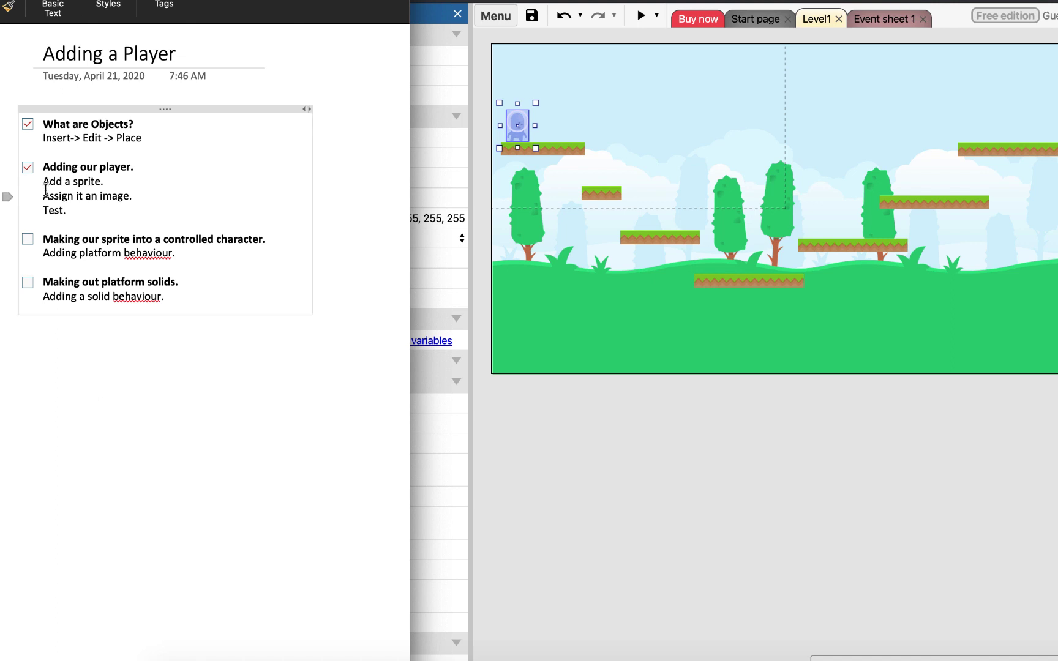
{"action": "left_click_drag", "start_coordinate": [43, 242], "coordinate": [263, 239]}
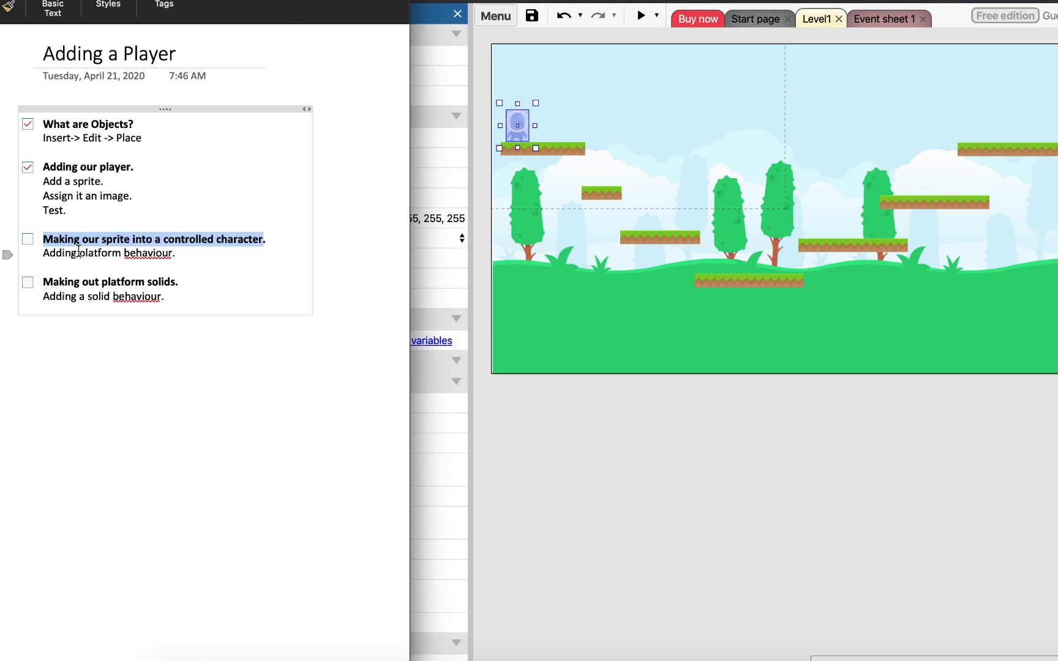
{"action": "left_click_drag", "start_coordinate": [79, 252], "coordinate": [177, 283]}
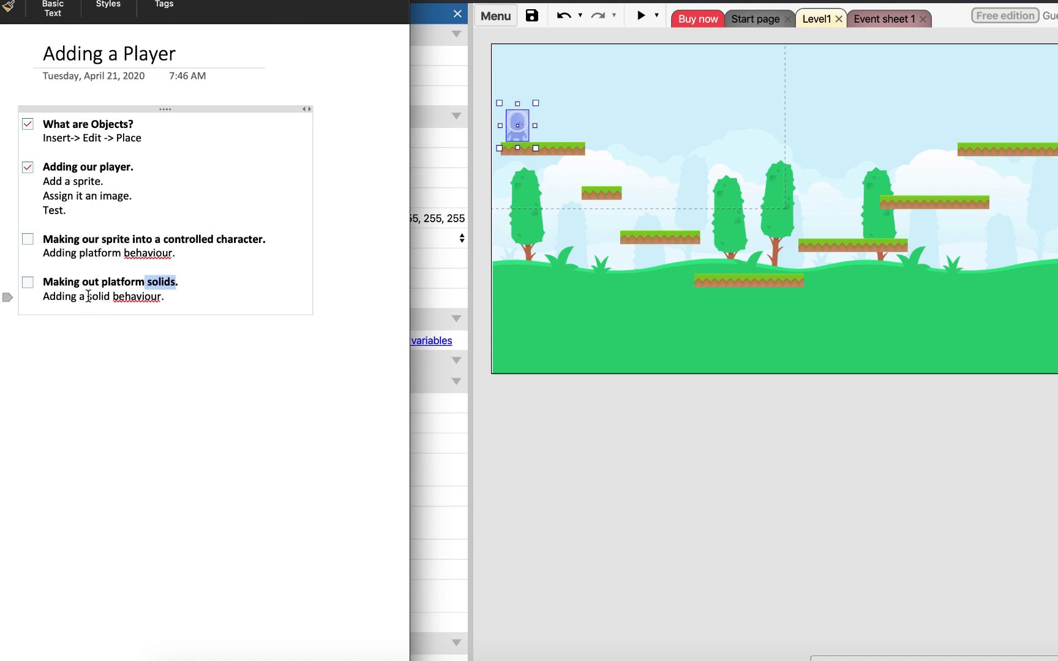
{"action": "left_click_drag", "start_coordinate": [89, 296], "coordinate": [110, 299]}
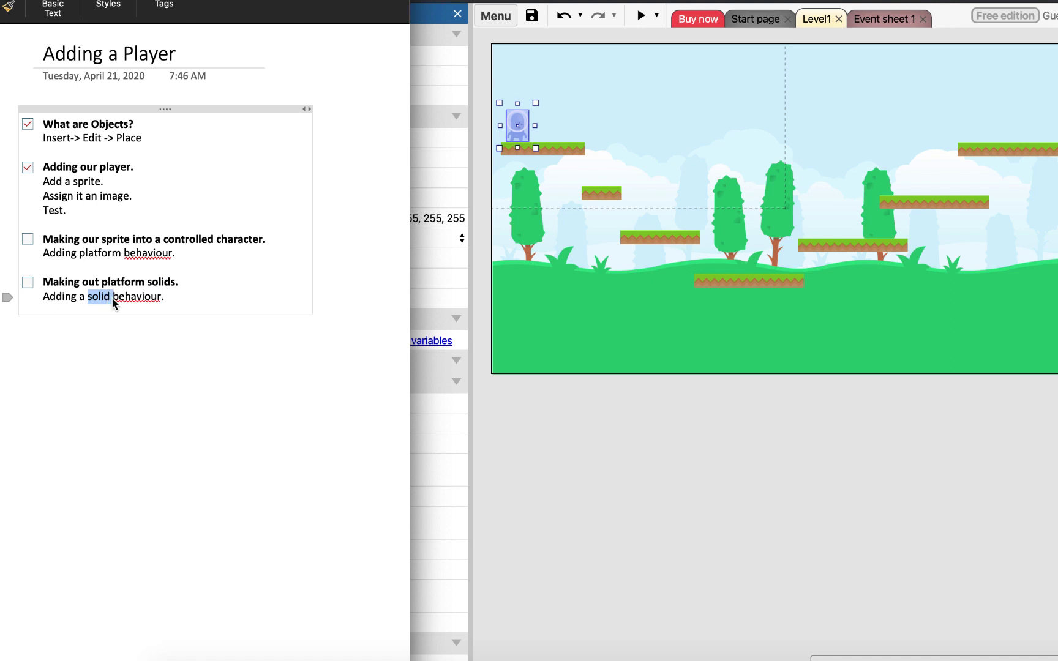
Add a new line below the checklist: "Added thr scroll to behaviour for the sprite."
{"action": "left_click", "coordinate": [178, 299]}
{"action": "key", "text": "Return"}
{"action": "key", "text": "Return"}
{"action": "type", "text": "Adding"}
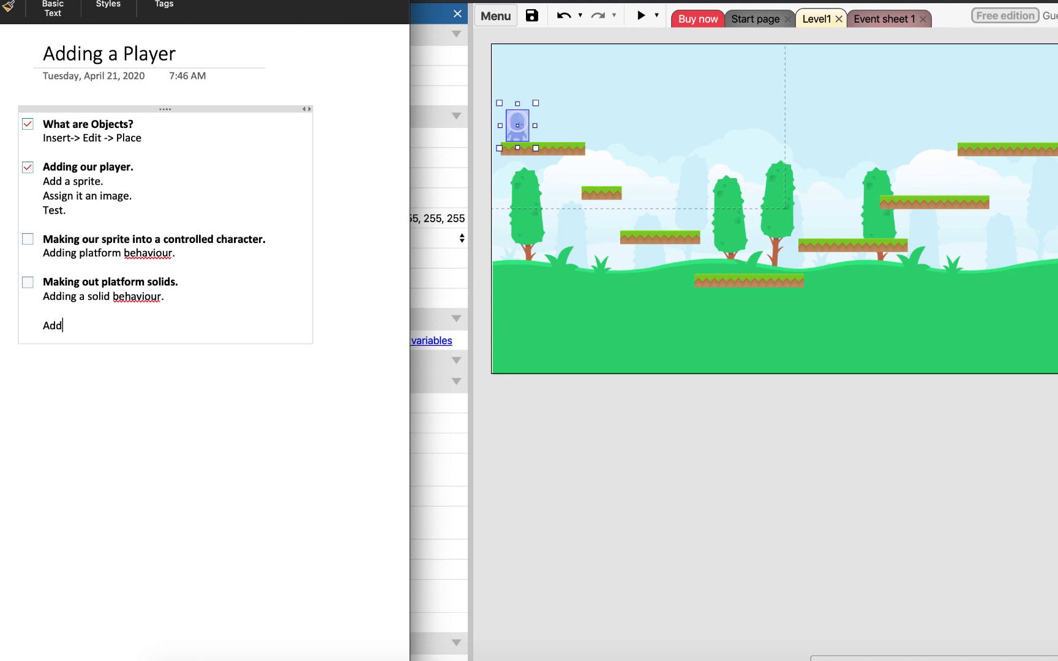
{"action": "key", "text": "BackSpace"}
{"action": "key", "text": "BackSpace"}
{"action": "type", "text": "ed"}
{"action": "key", "text": "BackSpace"}
{"action": "key", "text": "BackSpace"}
{"action": "key", "text": "BackSpace"}
{"action": "type", "text": "ed thr scroll to behaviour for "}
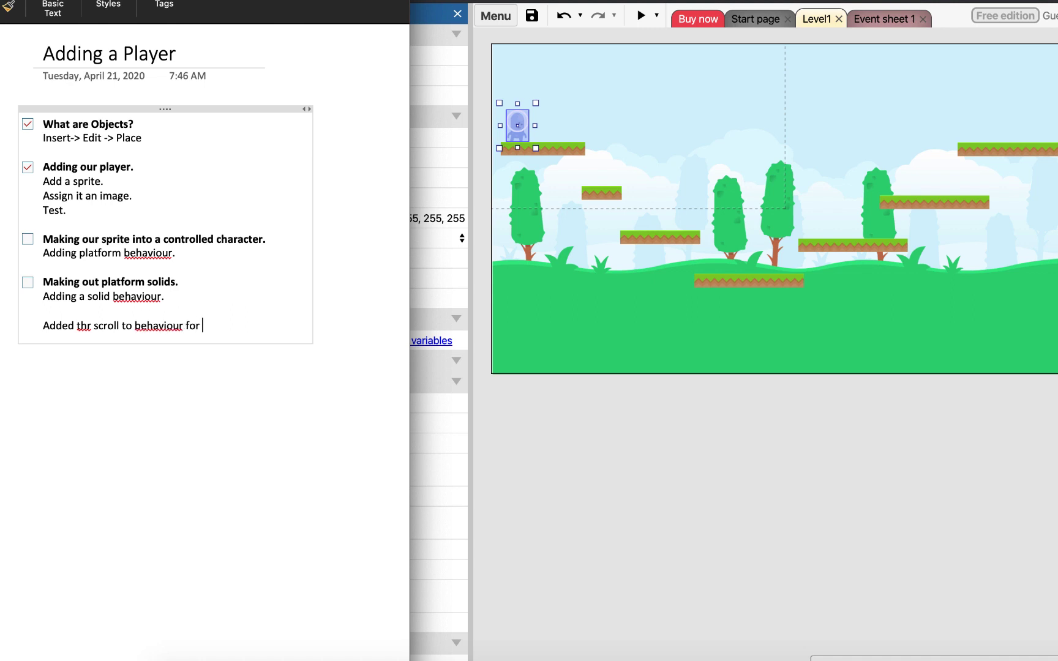
{"action": "type", "text": "the sprite."}
{"action": "key", "text": "Return"}
Correct the typo "thr" to "the" and select the start of the new sentence
{"action": "key", "text": "Up"}
{"action": "key", "text": "Right"}
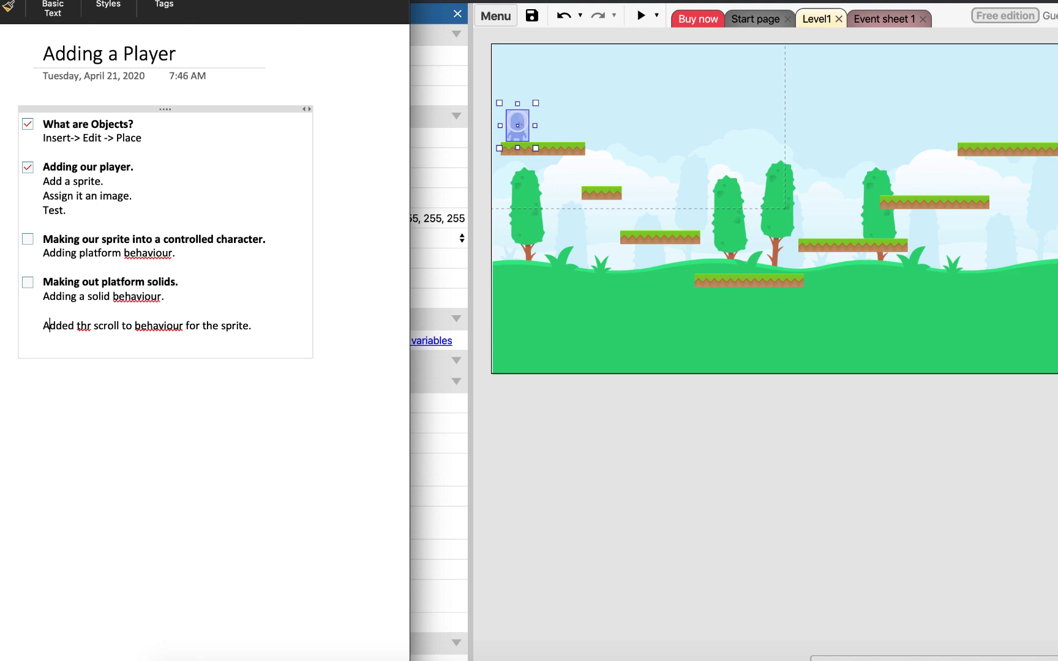
{"action": "key", "text": "Right"}
{"action": "key", "text": "Right"}
{"action": "key", "text": "Right"}
{"action": "key", "text": "Right"}
{"action": "key", "text": "Right"}
{"action": "key", "text": "Right"}
{"action": "key", "text": "Right"}
{"action": "key", "text": "shift+Right"}
{"action": "type", "text": "e"}
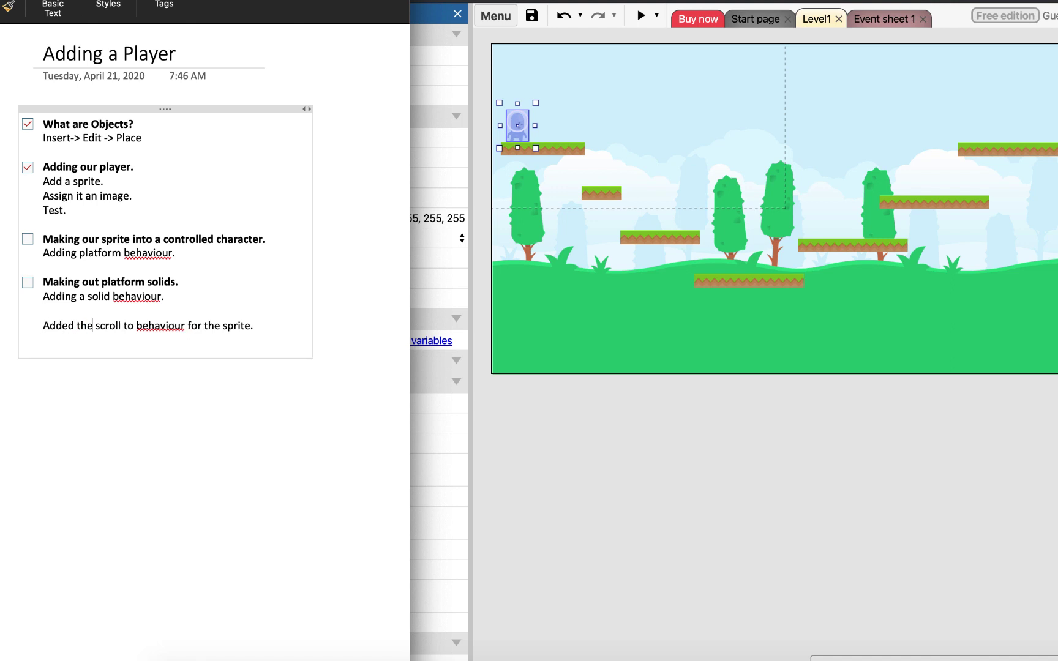
{"action": "key", "text": "Left"}
{"action": "key", "text": "Left"}
{"action": "key", "text": "Left"}
{"action": "key", "text": "Left"}
{"action": "key", "text": "Left"}
{"action": "key", "text": "Left"}
{"action": "key", "text": "Left"}
{"action": "key", "text": "Left"}
{"action": "key", "text": "Left"}
{"action": "key", "text": "Up"}
{"action": "key", "text": "Down"}
{"action": "key", "text": "alt+shift+Right"}
{"action": "key", "text": "alt+shift+Right"}
{"action": "key", "text": "alt+shift+Right"}
{"action": "key", "text": "alt+shift+Right"}
{"action": "key", "text": "alt+shift+Right"}
{"action": "key", "text": "alt+shift+Right"}
{"action": "key", "text": "alt+shift+Right"}
{"action": "key", "text": "alt+shift+Right"}
{"action": "key", "text": "alt+shift+Right"}
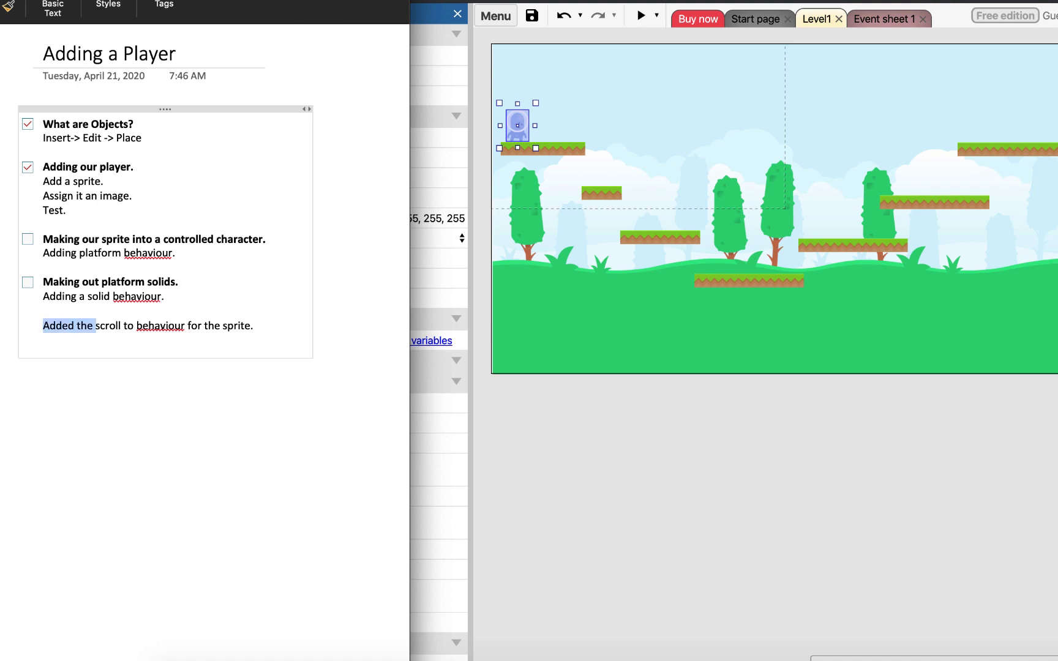